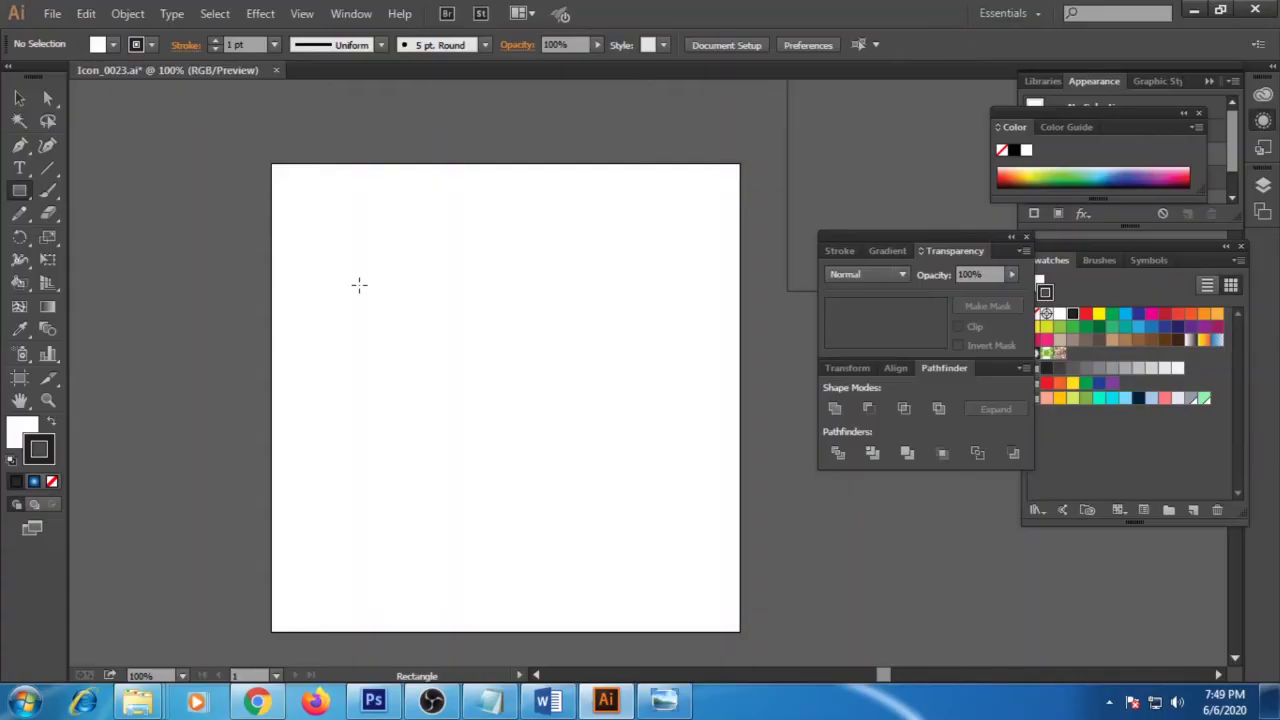
Step: Draw a square on the Icon_0023.ai artboard with the Rectangle tool
left_click_drag(357, 284, 506, 441)
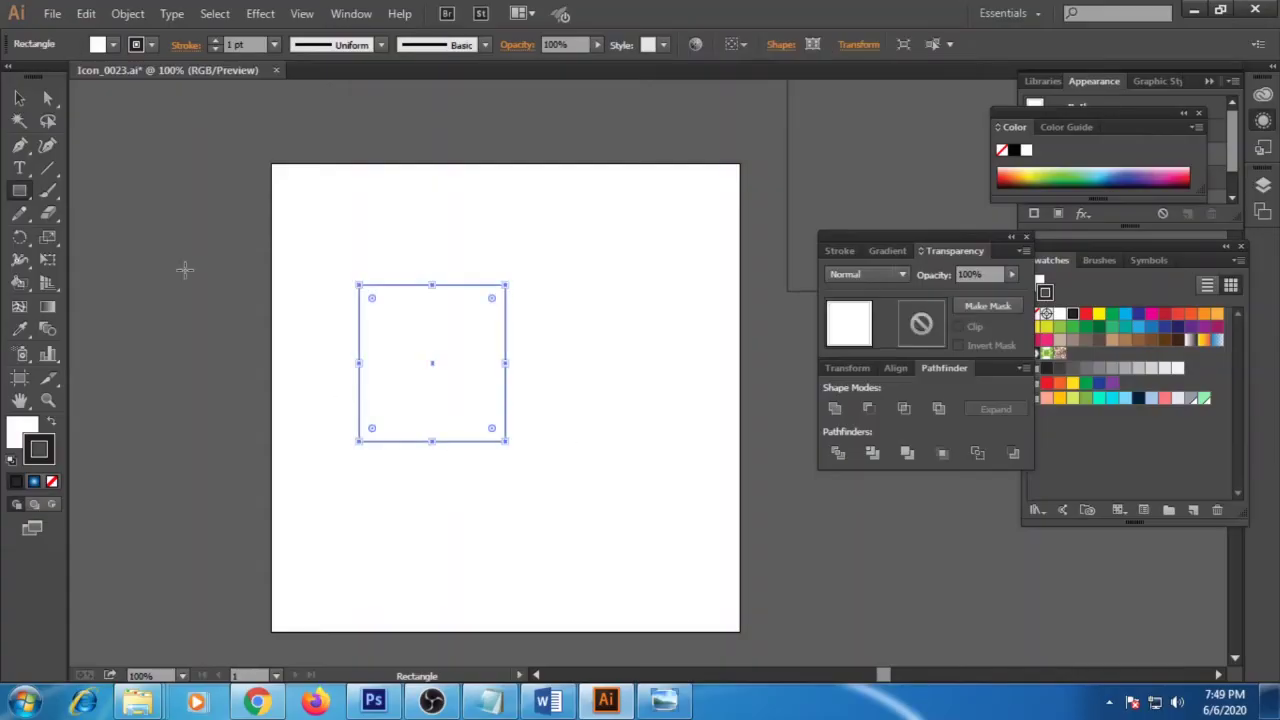
Step: Add an anchor on the square's left edge and shrink the cab shape slightly
left_click_drag(19, 144, 100, 166)
left_click(358, 363)
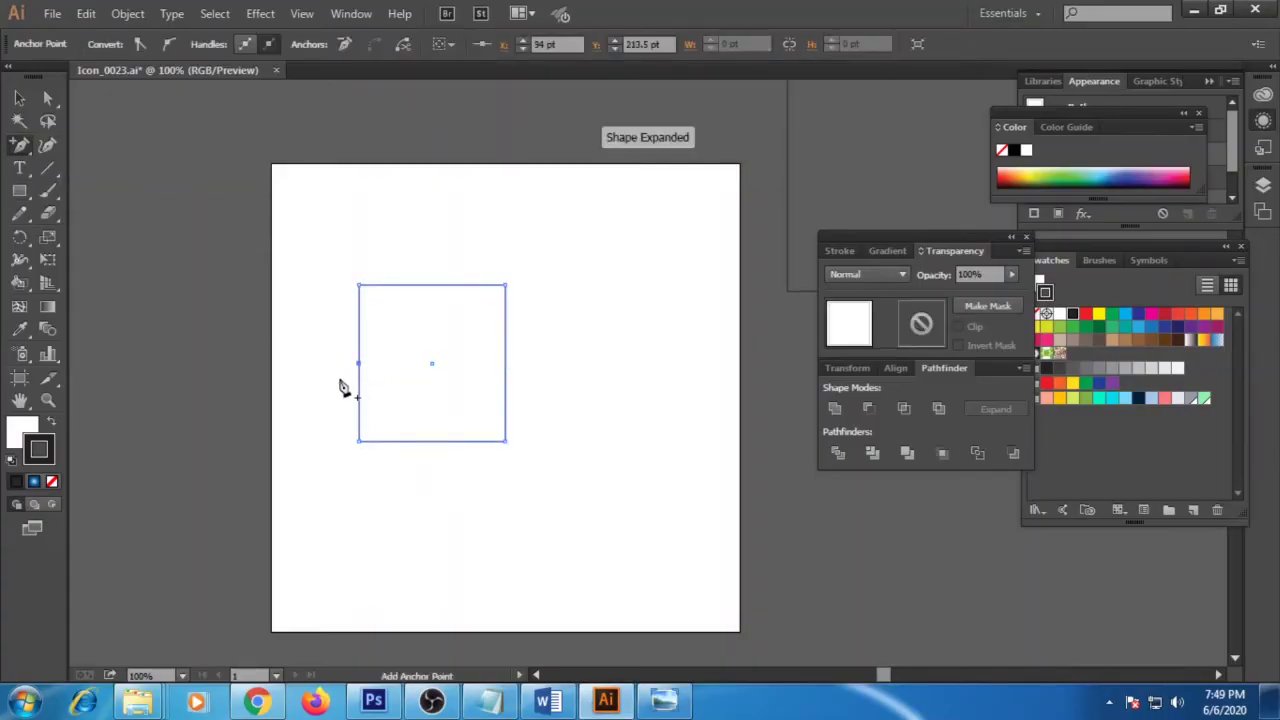
key("a")
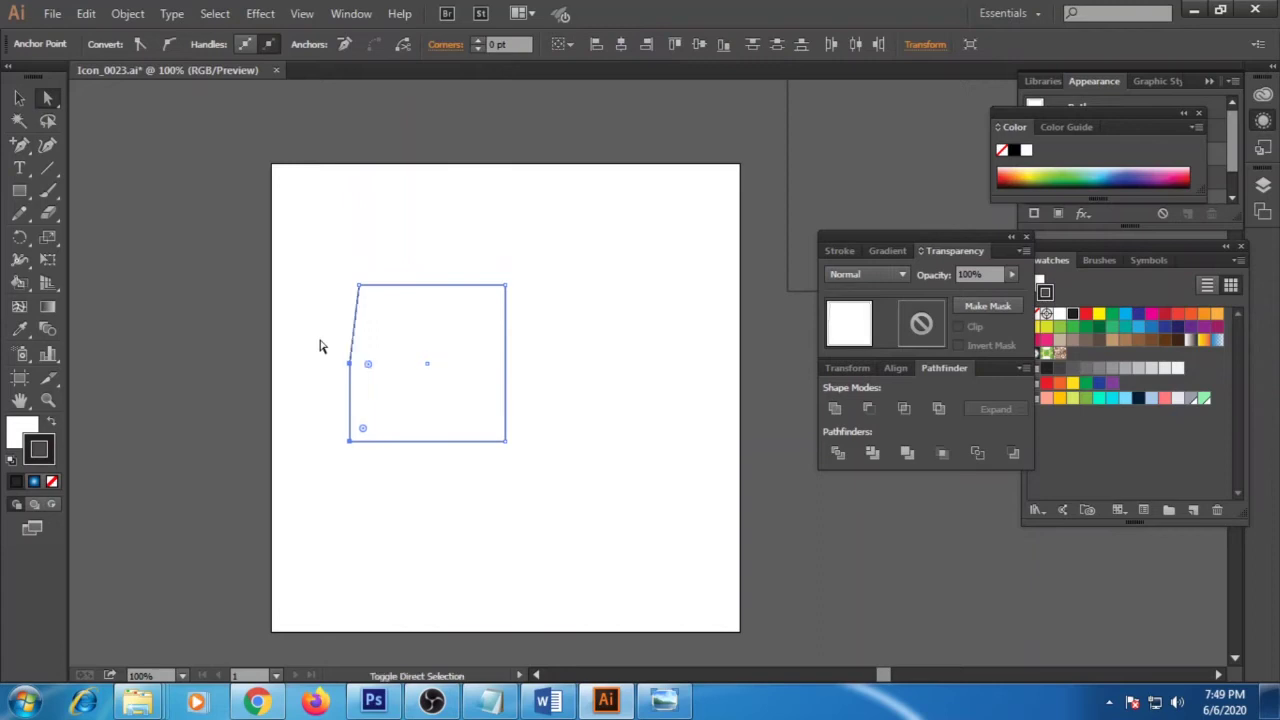
left_click_drag(563, 513, 292, 248)
left_click(19, 99)
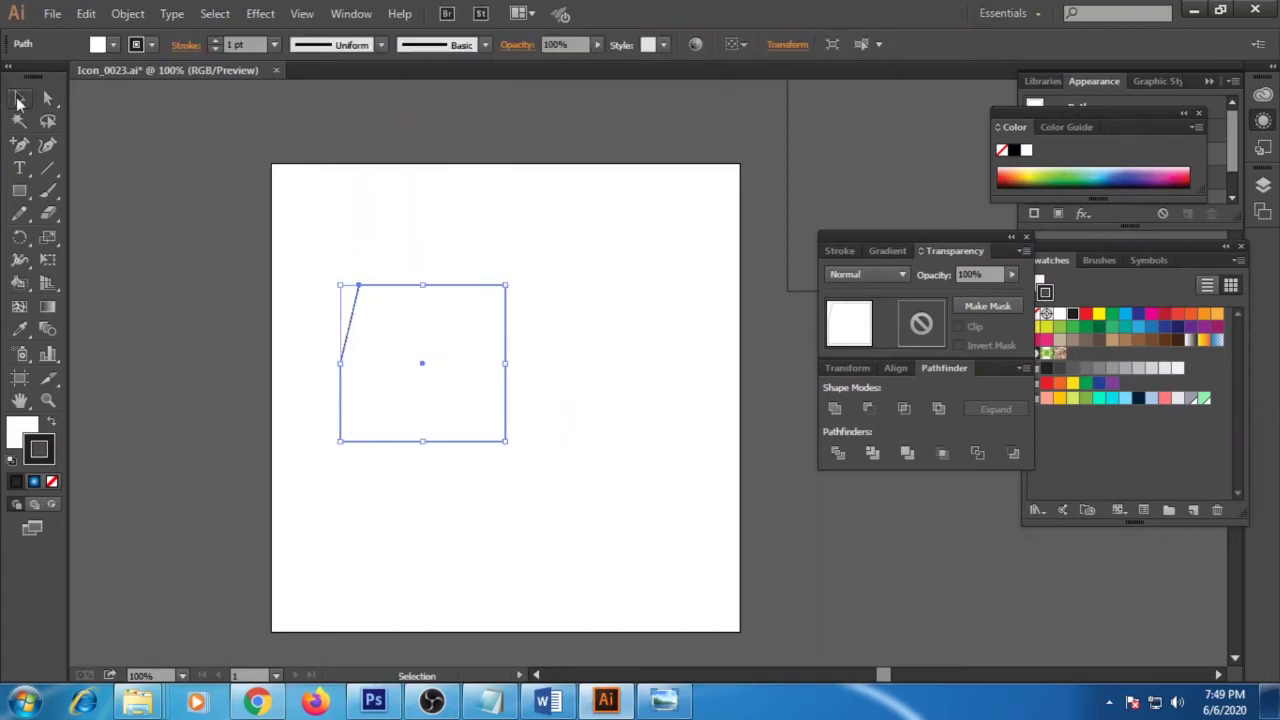
mouse_move(510, 441)
left_mouse_down()
mouse_move(457, 409)
mouse_move(463, 397)
left_mouse_up()
left_click(503, 457)
key("ctrl+equal")
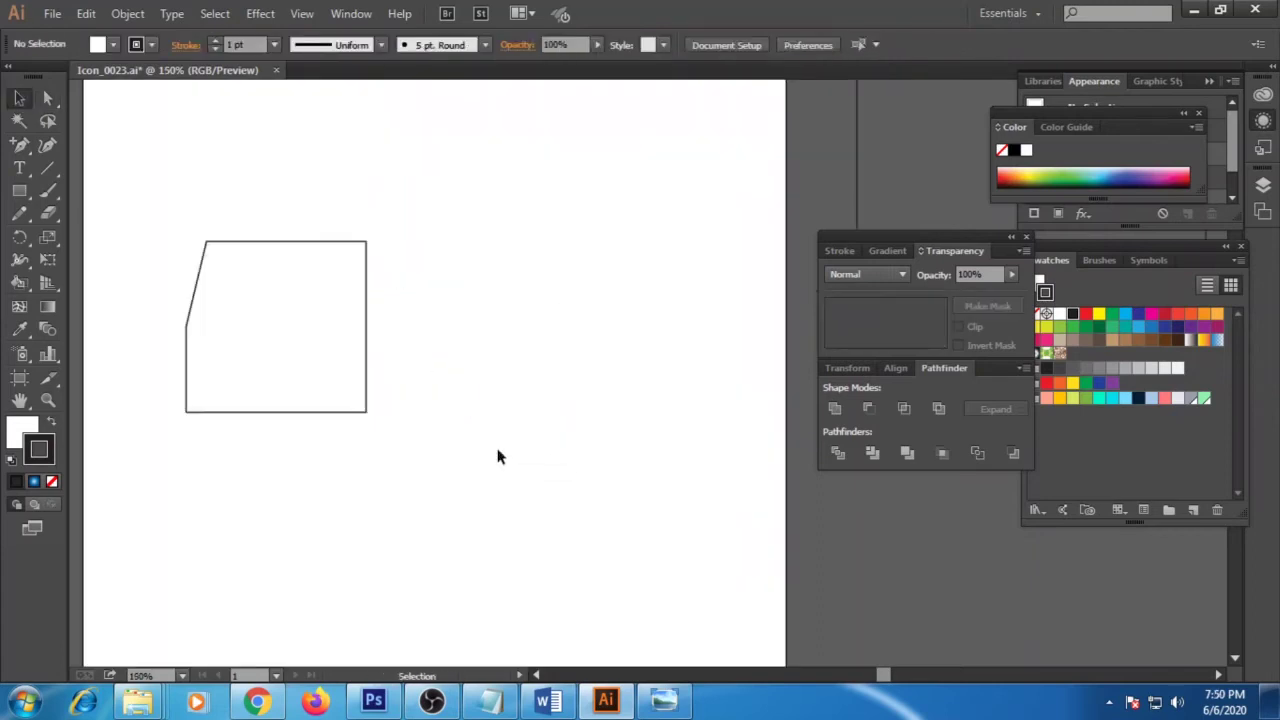
Step: Lower the cab's bottom edge and shift its top-left corner right to slope the front
left_click(47, 98)
left_click_drag(165, 370, 410, 480)
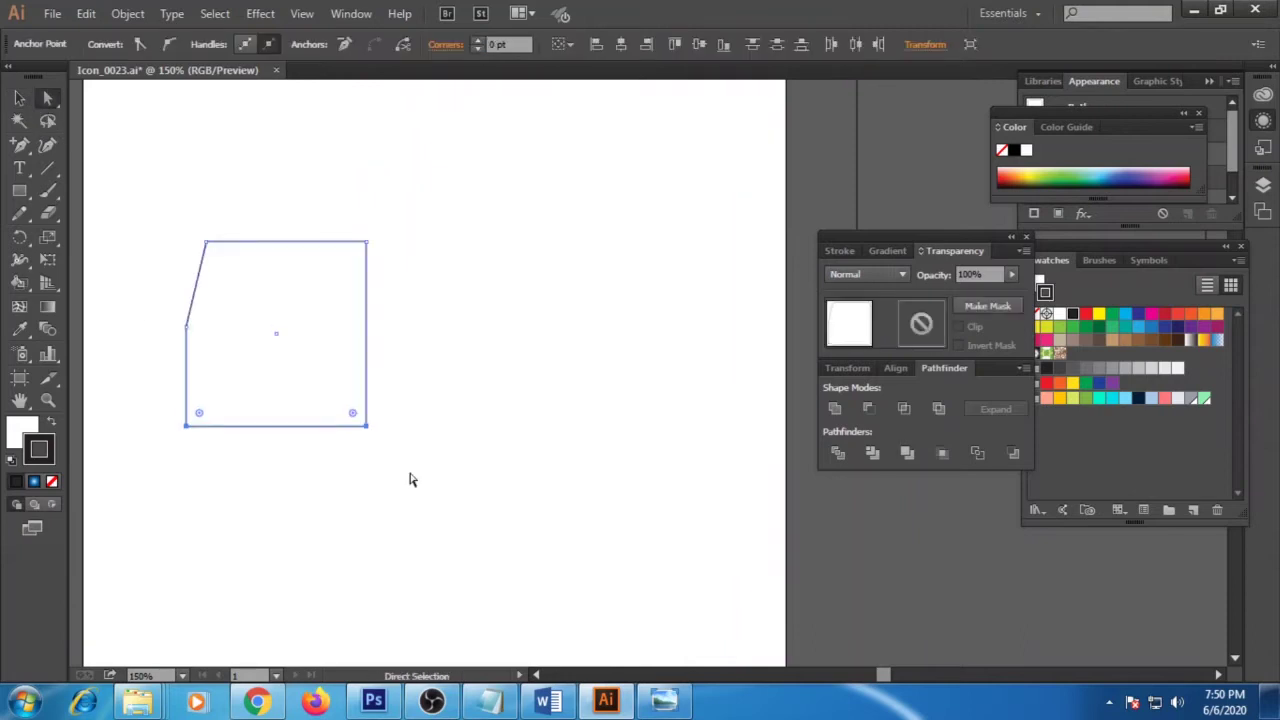
left_click(19, 99)
left_click(113, 168)
left_click(47, 97)
left_click_drag(170, 220, 240, 278)
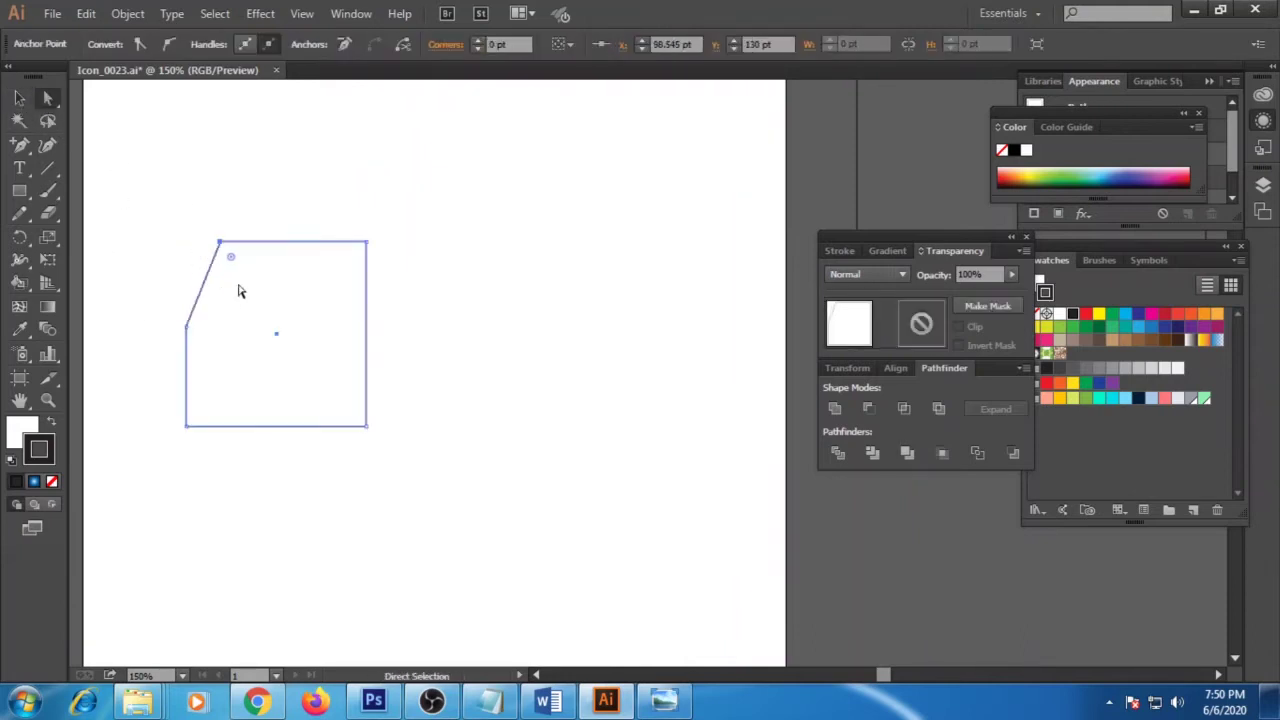
left_click(140, 260)
Step: Draw the truck body rectangle beside the cab and raise its top edge
left_click_drag(366, 313, 633, 427)
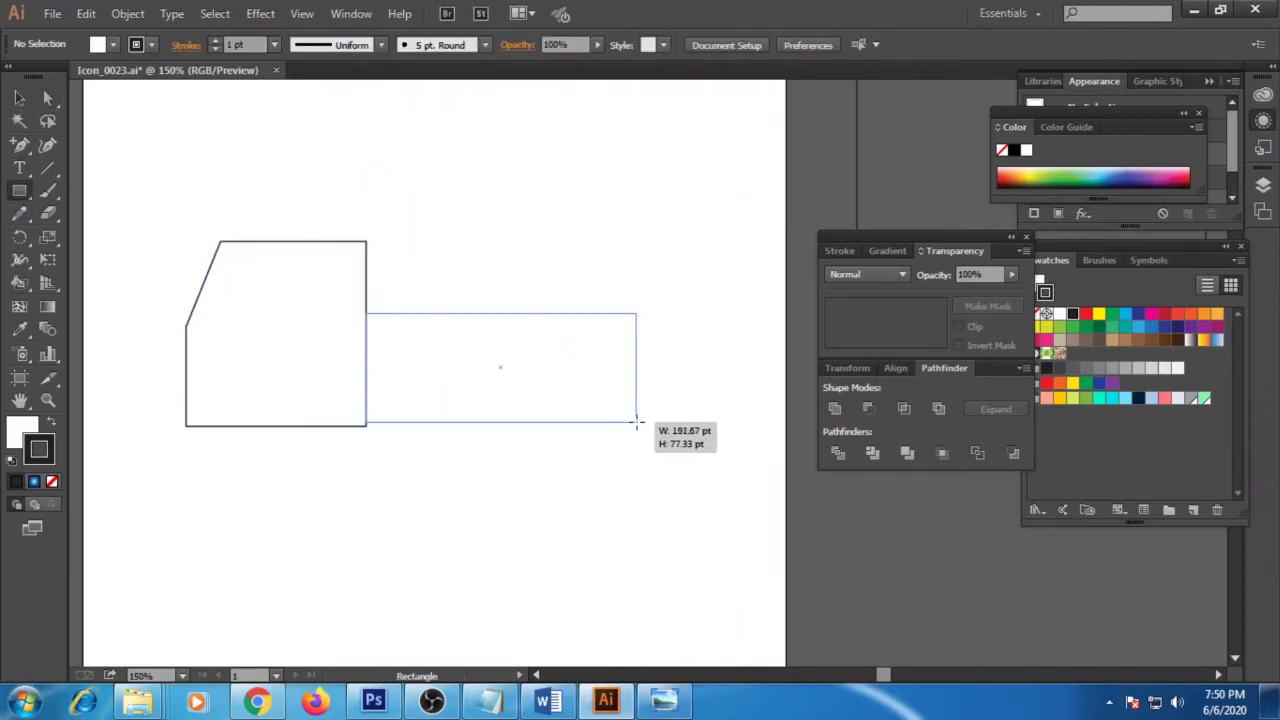
left_click(47, 97)
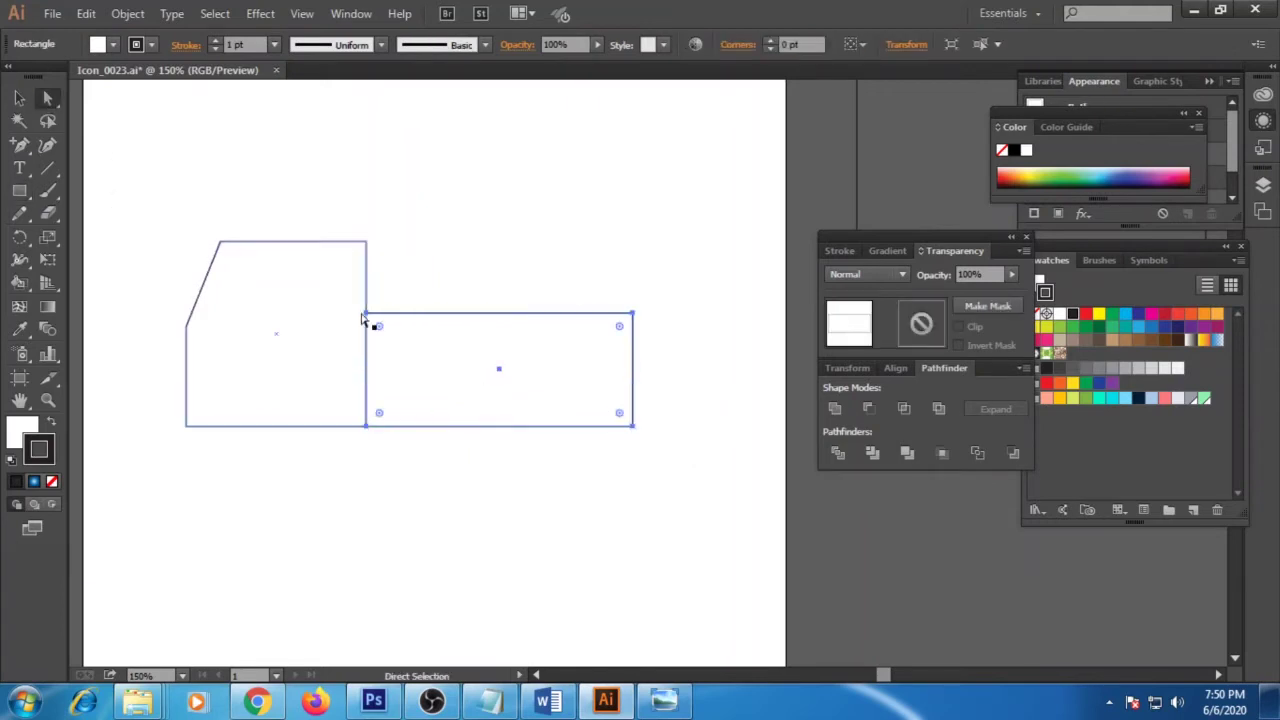
left_click_drag(362, 318, 500, 337)
left_click(620, 315, "shift")
key("shift+Up")
key("shift+Up")
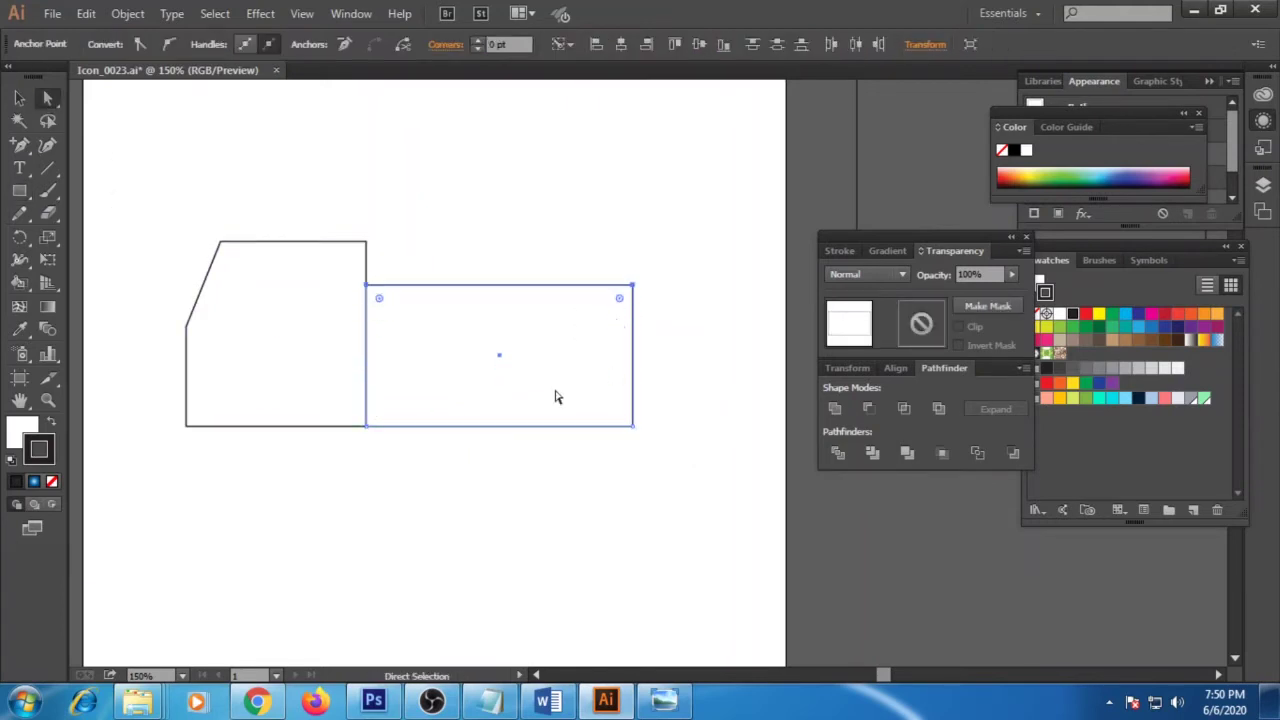
Step: Pen-draw a four-point slanted window inside the cab
left_click(19, 144)
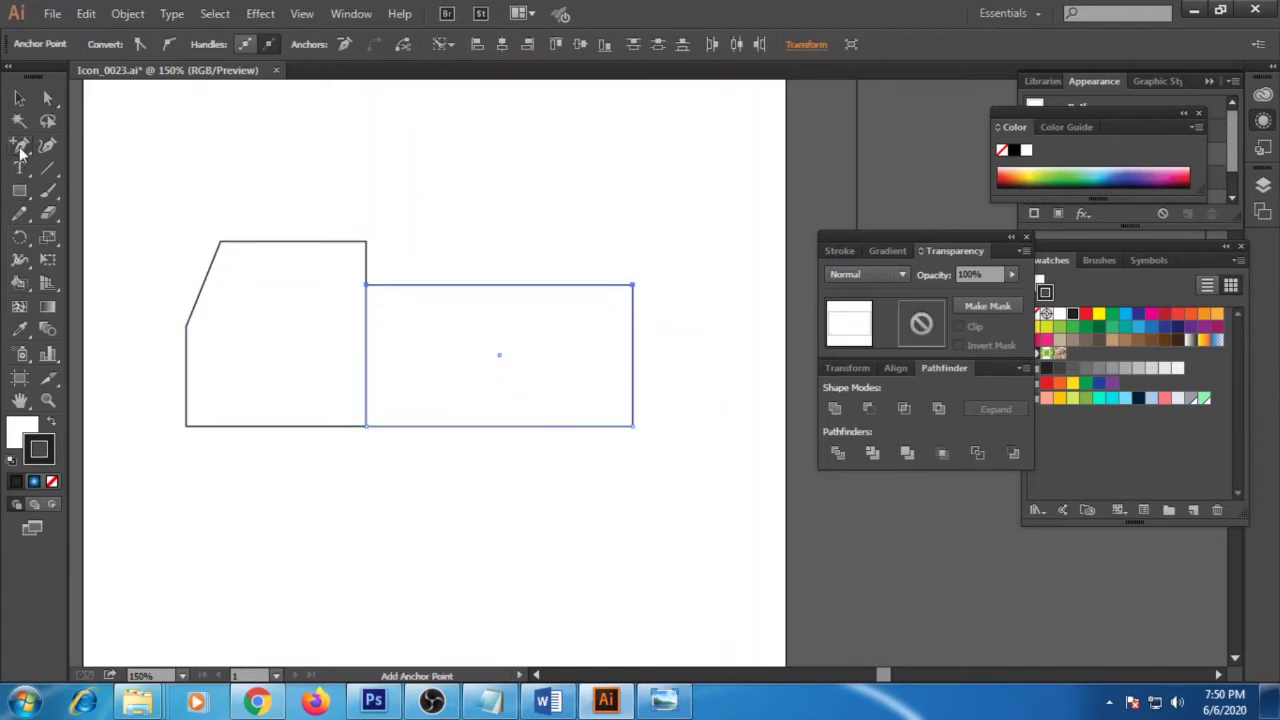
left_click(231, 260)
left_click(205, 322)
left_click(338, 322)
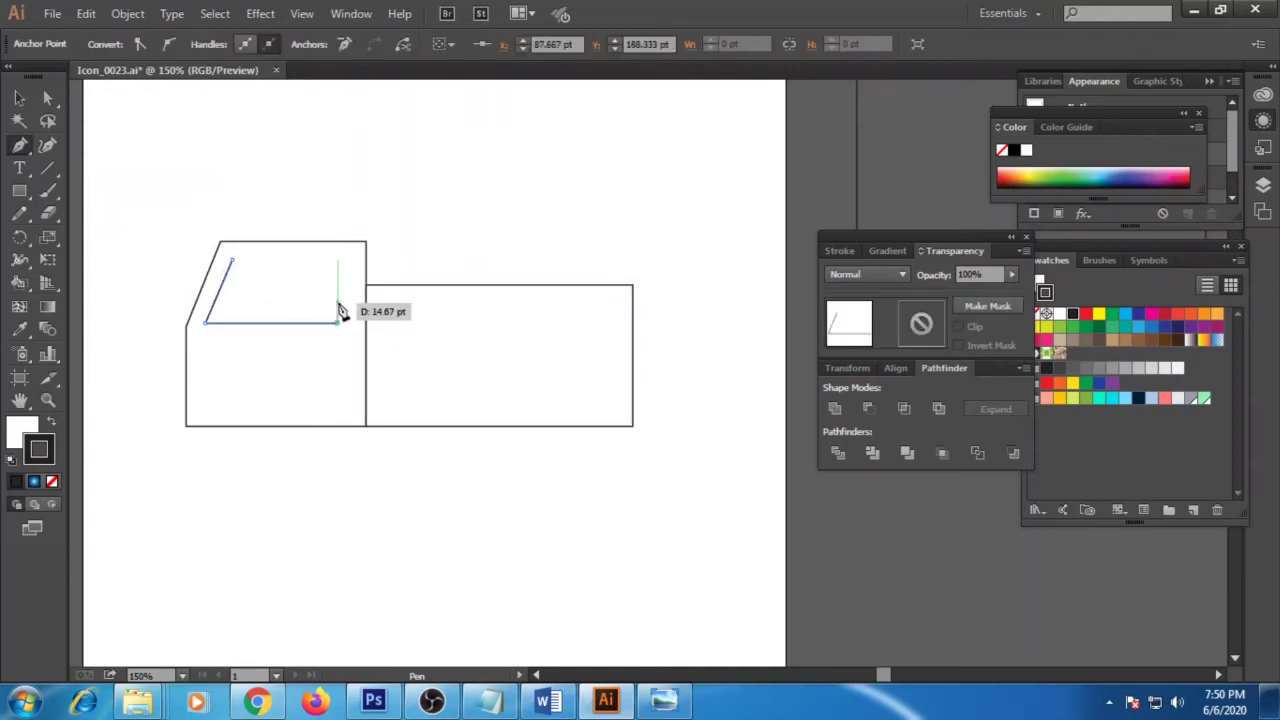
left_click(338, 260)
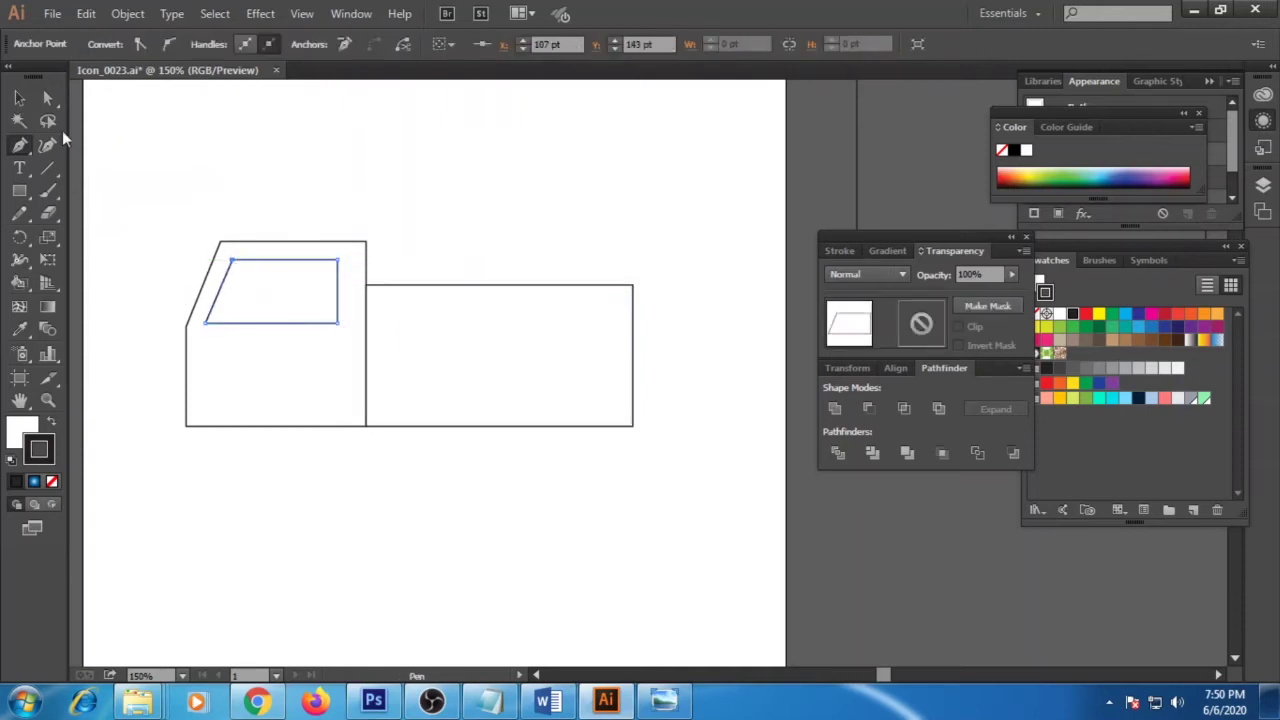
left_click(363, 193)
scroll(426, 288, "right", 1)
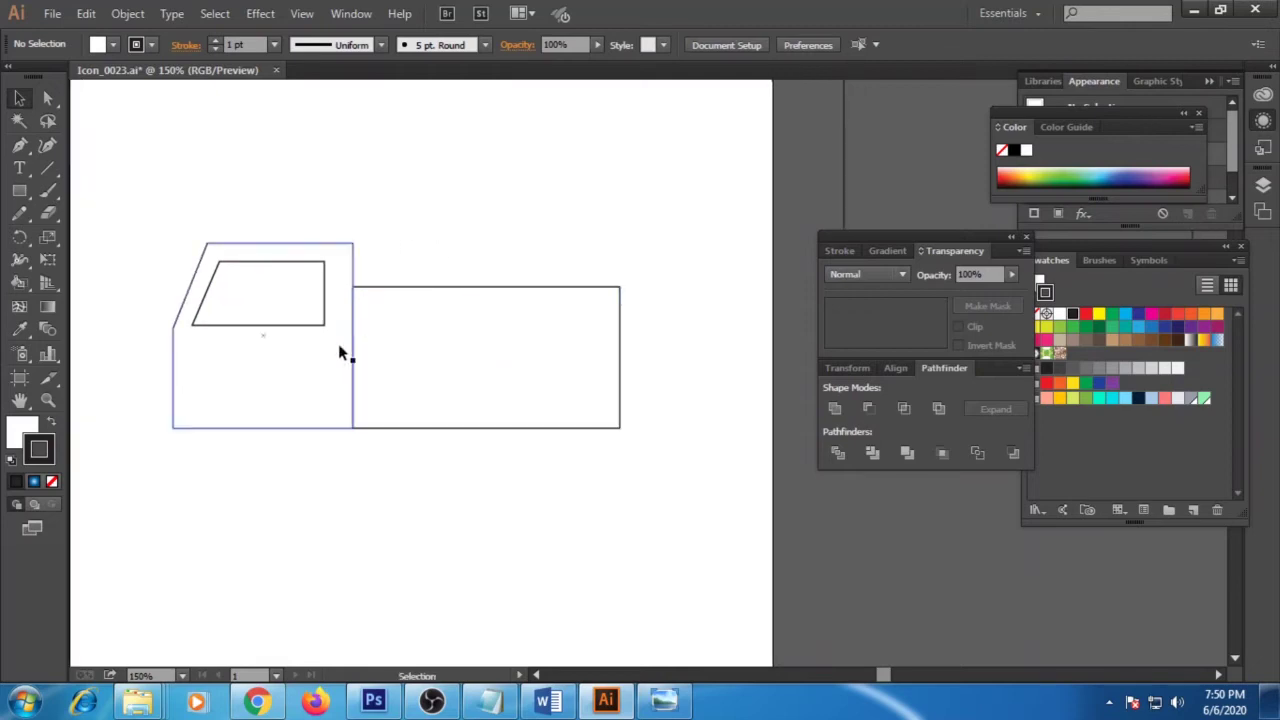
Step: Draw a ladder top rail, copy it down as the bottom rail, and add a rung
key("p")
left_click(420, 139)
left_click(637, 139)
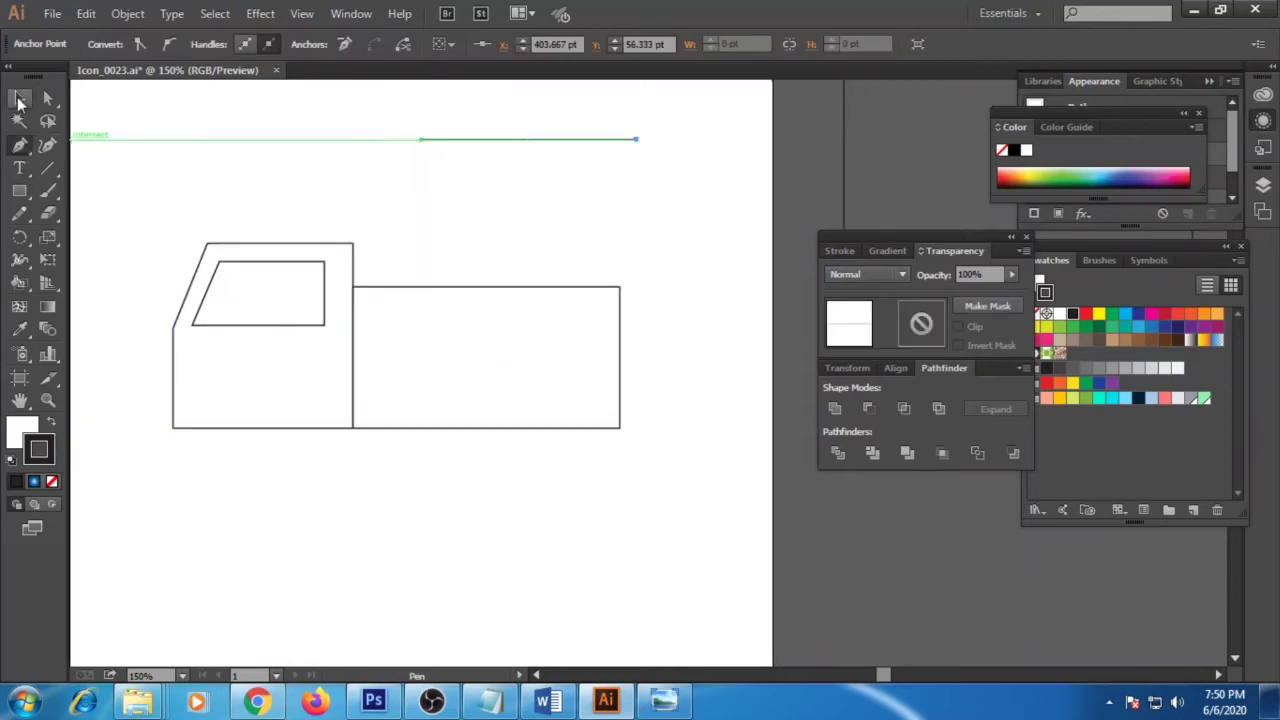
key("v")
left_click_drag(486, 141, 486, 210)
left_click(455, 255)
left_click(457, 140)
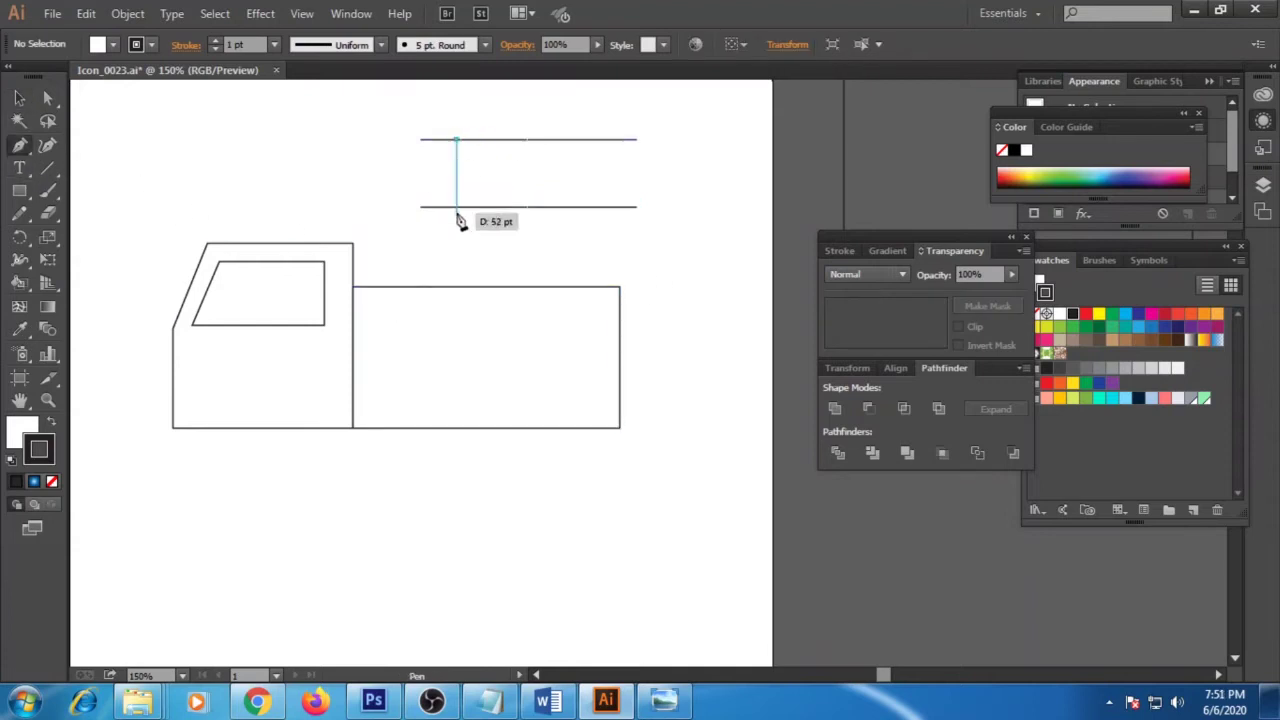
left_click(456, 207)
Step: Move the ladder down into the truck body and nudge the cab's front edge right
left_click(22, 100)
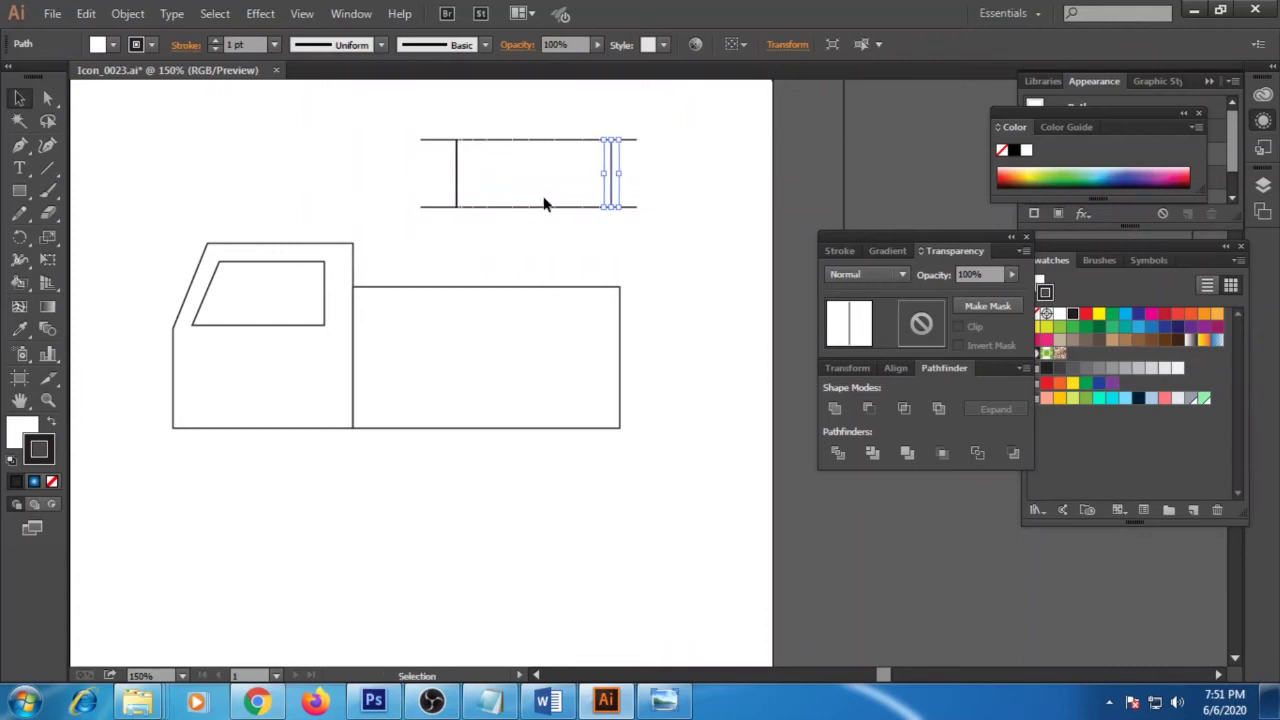
left_click(456, 178, "shift")
left_click_drag(712, 213, 388, 126)
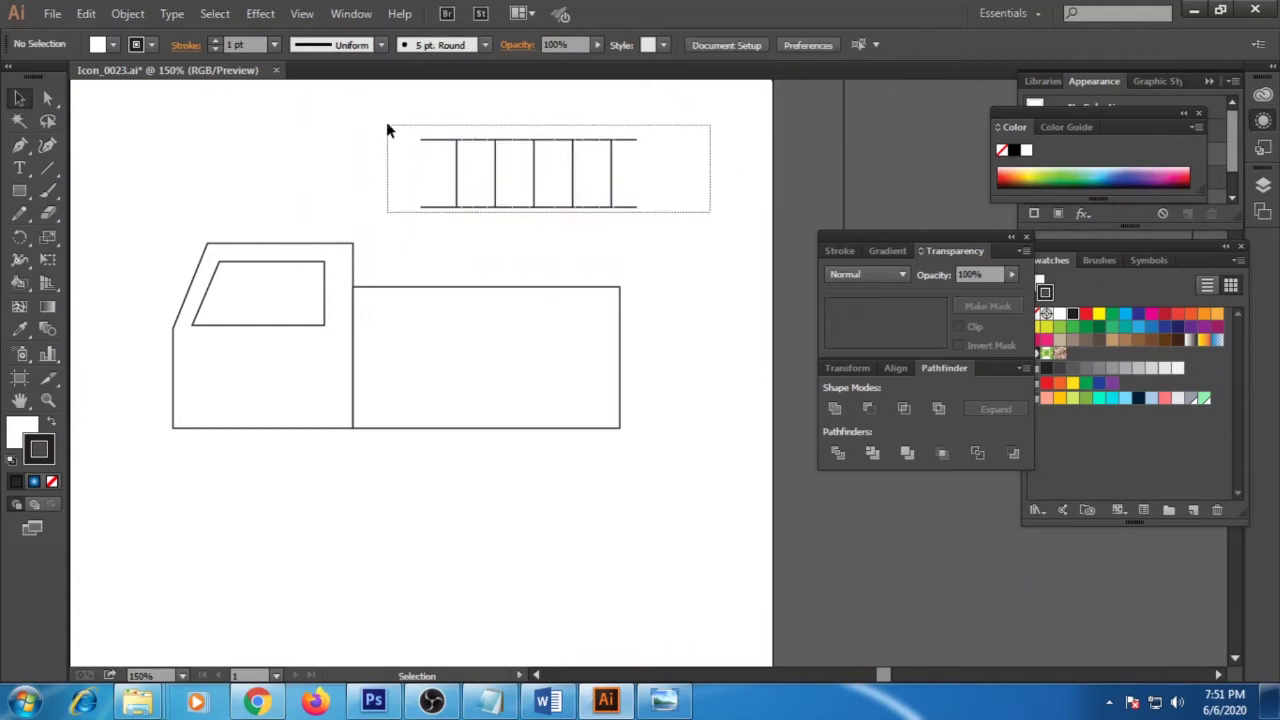
left_click_drag(613, 207, 580, 368)
left_click(94, 203)
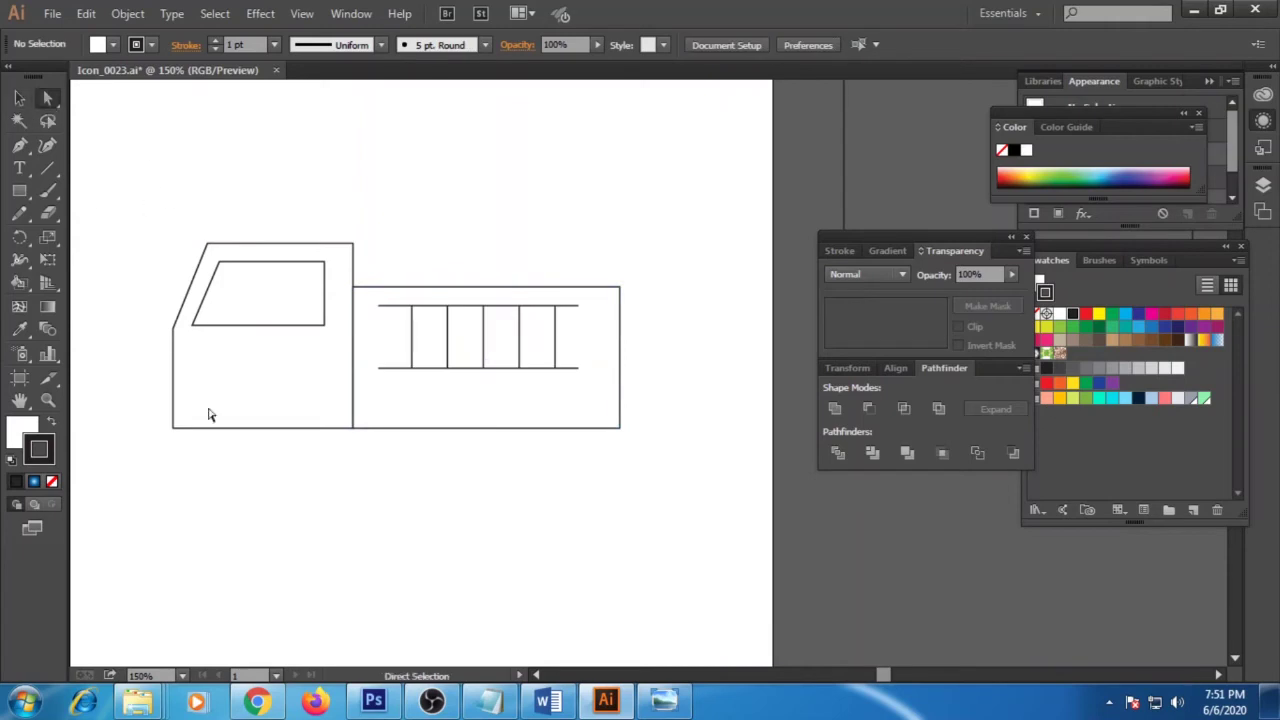
left_click_drag(251, 476, 138, 226)
key("shift+Right")
Step: Draw a small circle, delete its bottom anchor, and add a leg to form a dome
key("Right")
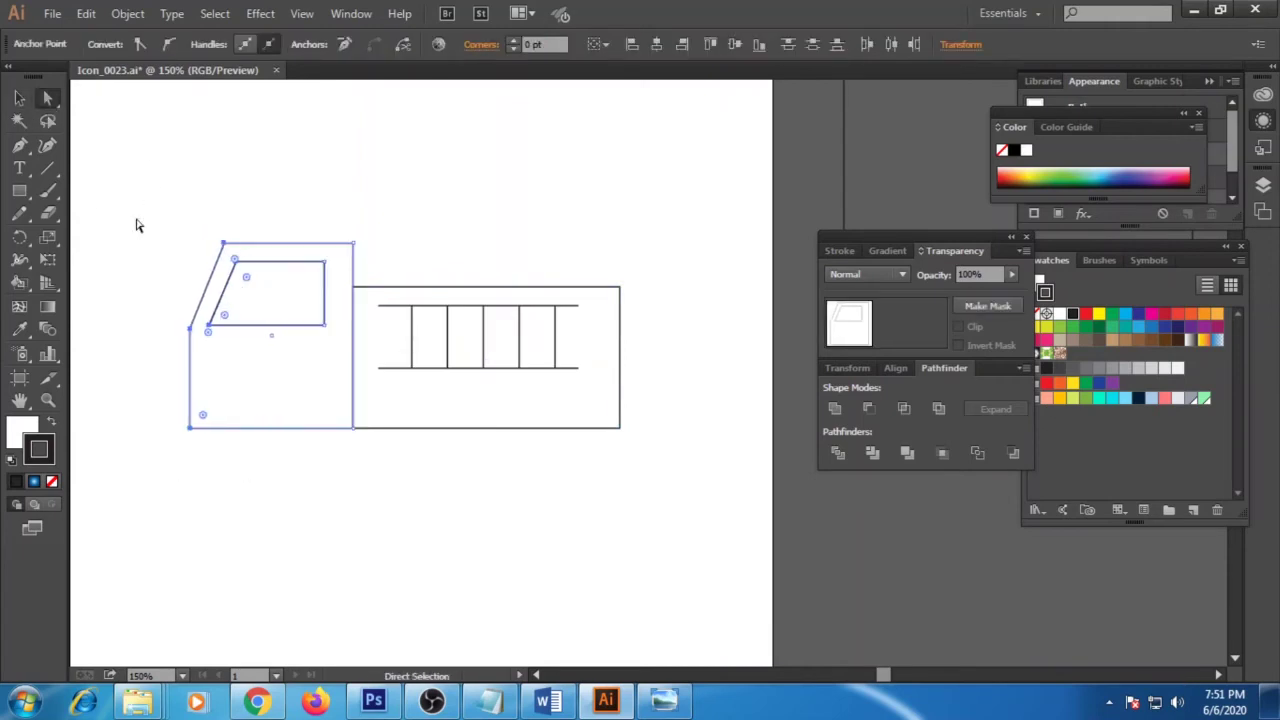
key("Left")
left_click_drag(19, 190, 110, 234)
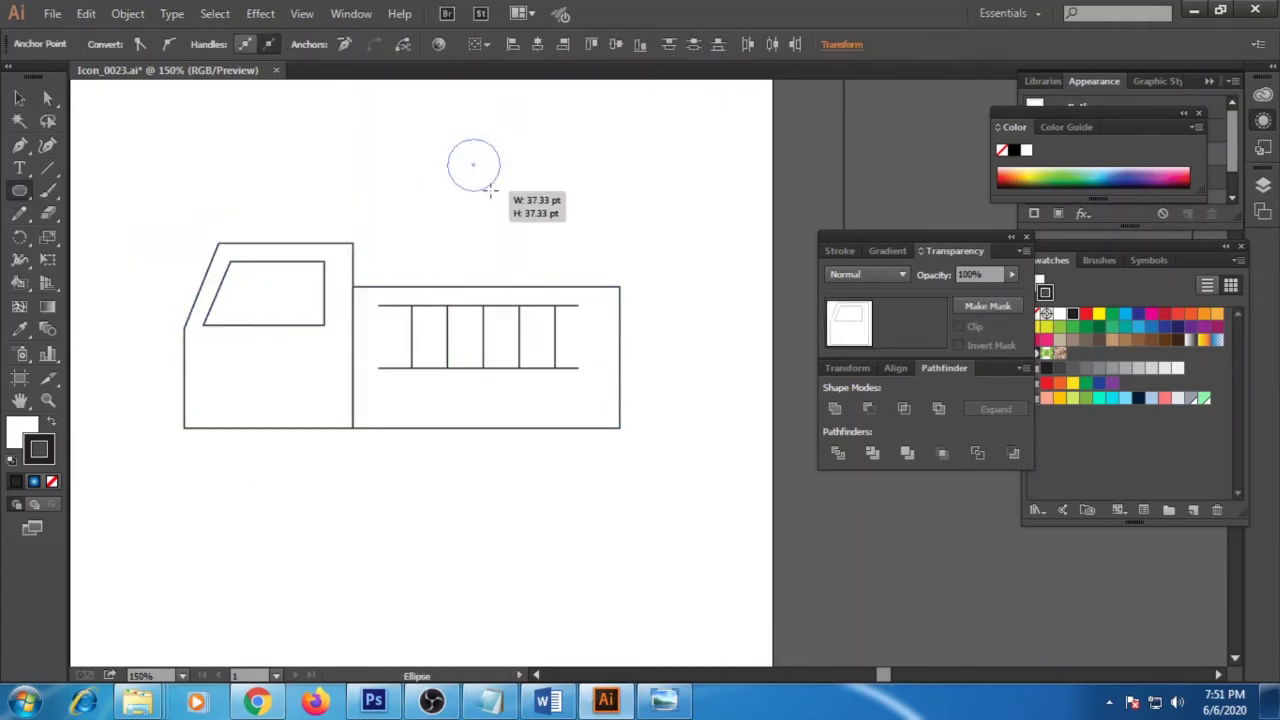
left_click_drag(446, 137, 494, 185)
left_click(470, 185)
key("Delete")
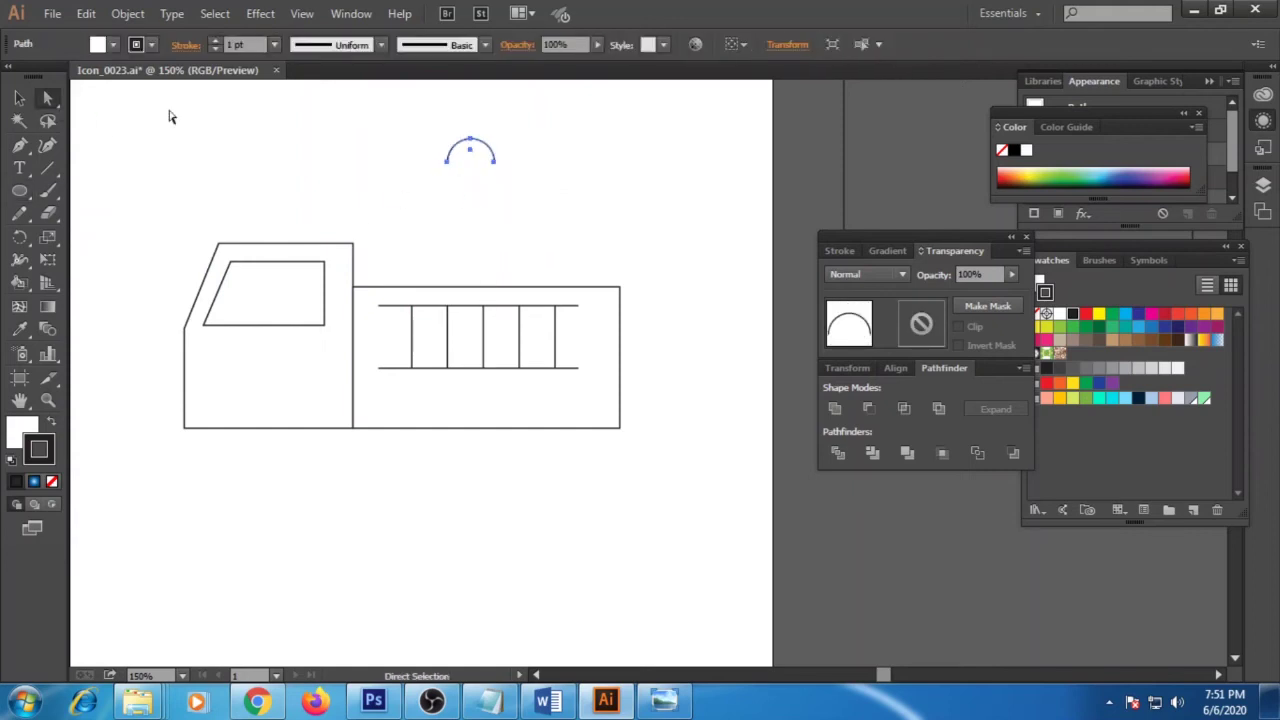
left_click(447, 180)
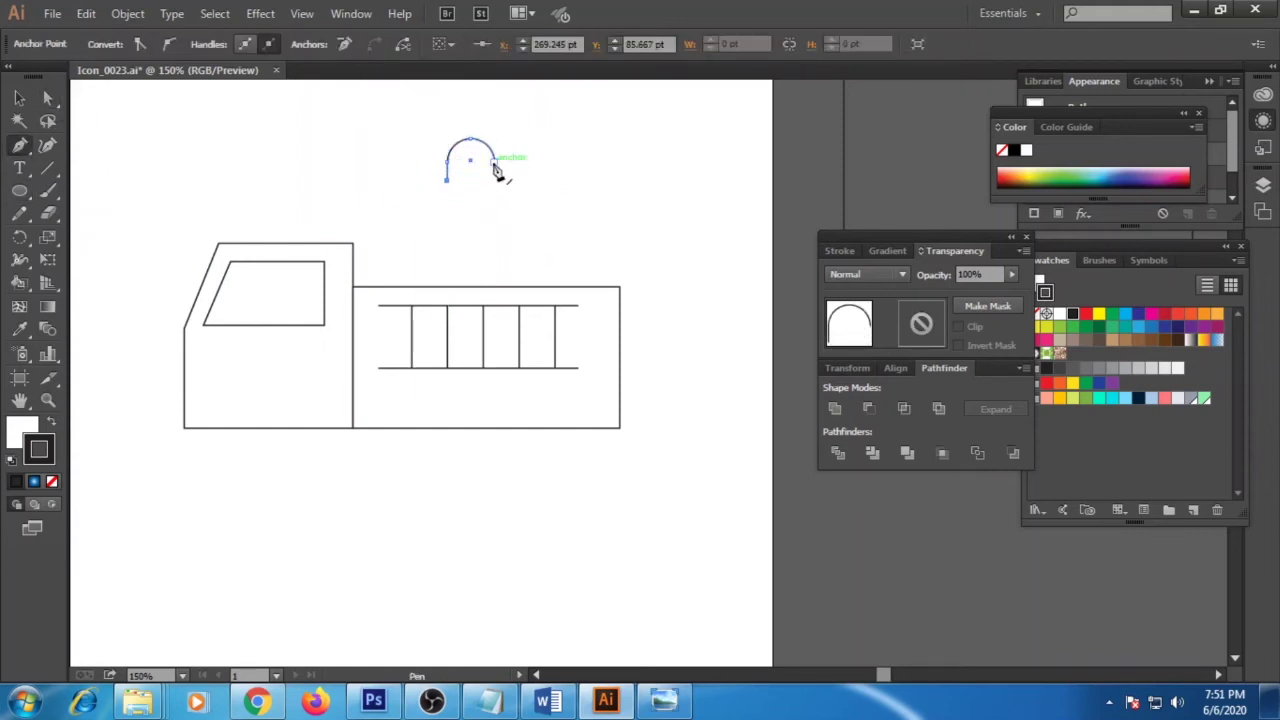
left_click(488, 222)
Step: Scale the dome onto the cab roof and set its fill to None
key("ctrl+=")
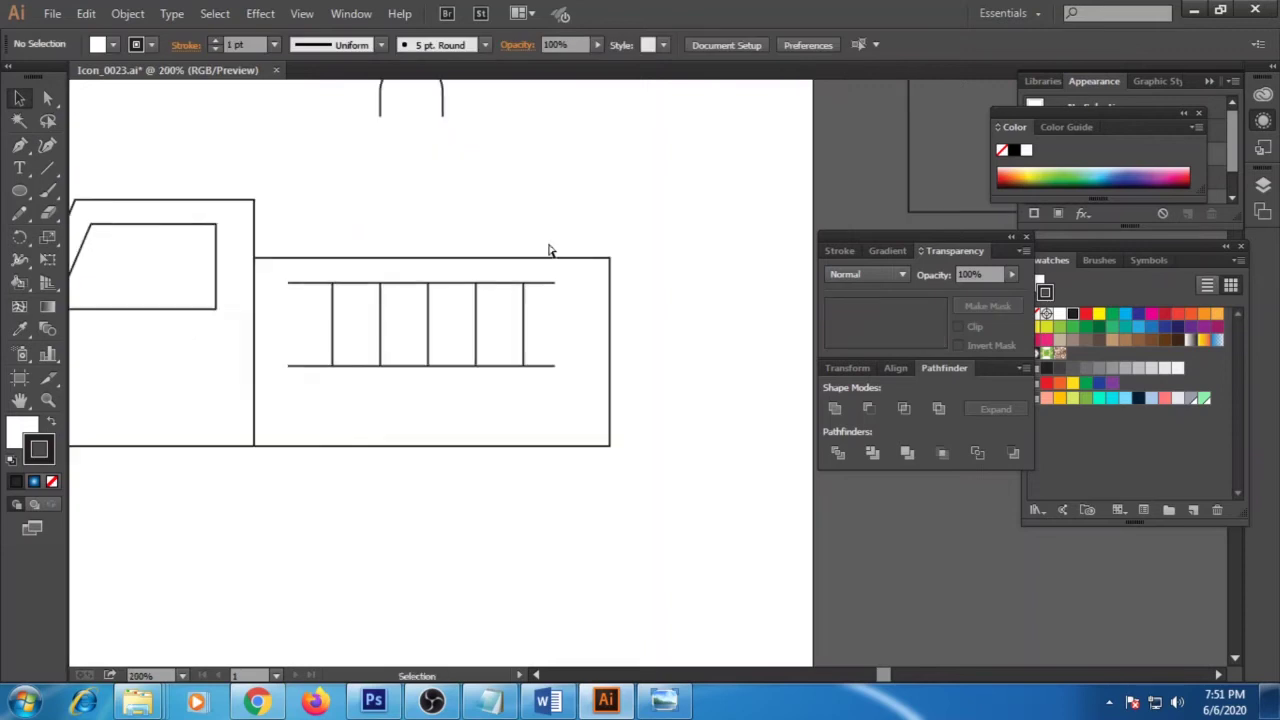
left_click(597, 225)
left_click_drag(605, 195, 336, 320)
left_click(598, 237)
left_click(306, 318)
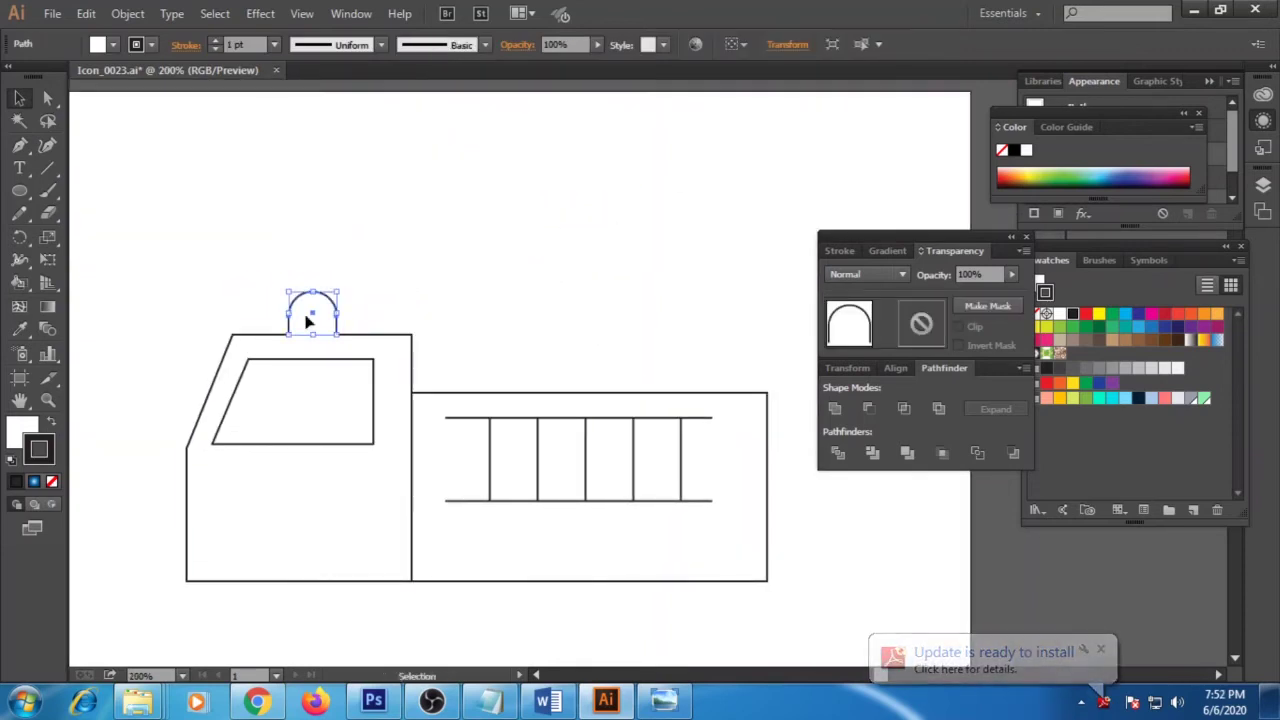
left_click(52, 483)
scroll(207, 537, "down", 4)
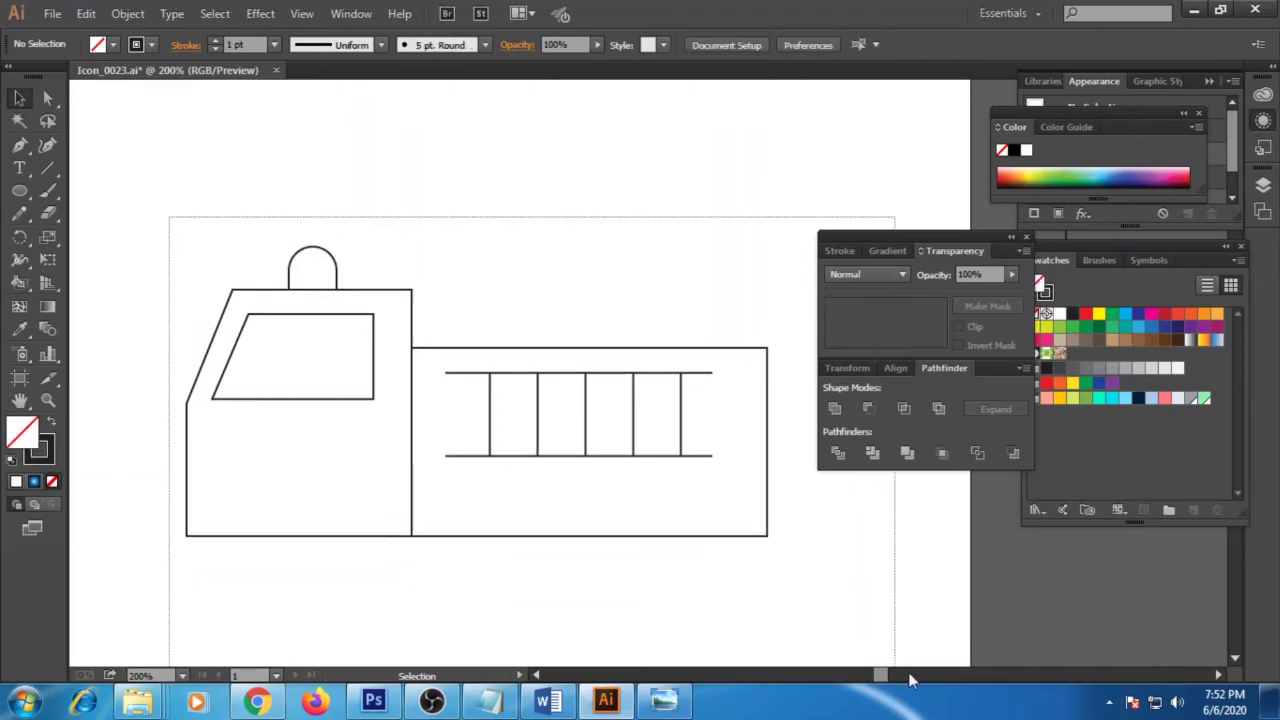
key("ctrl+a")
left_click(336, 531)
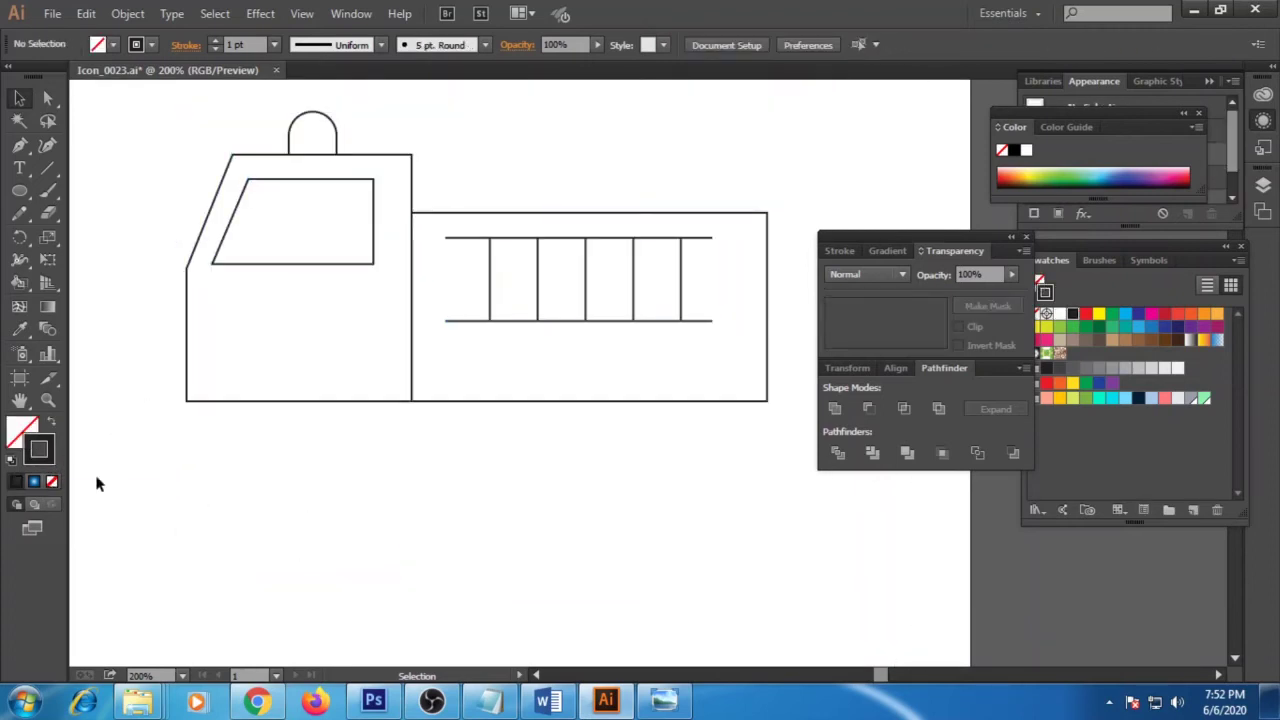
scroll(414, 591, "up", 2)
scroll(414, 591, "right", 1)
Step: Pen-draw a horizontal line above the truck with a 5 pt stroke
left_click(20, 145)
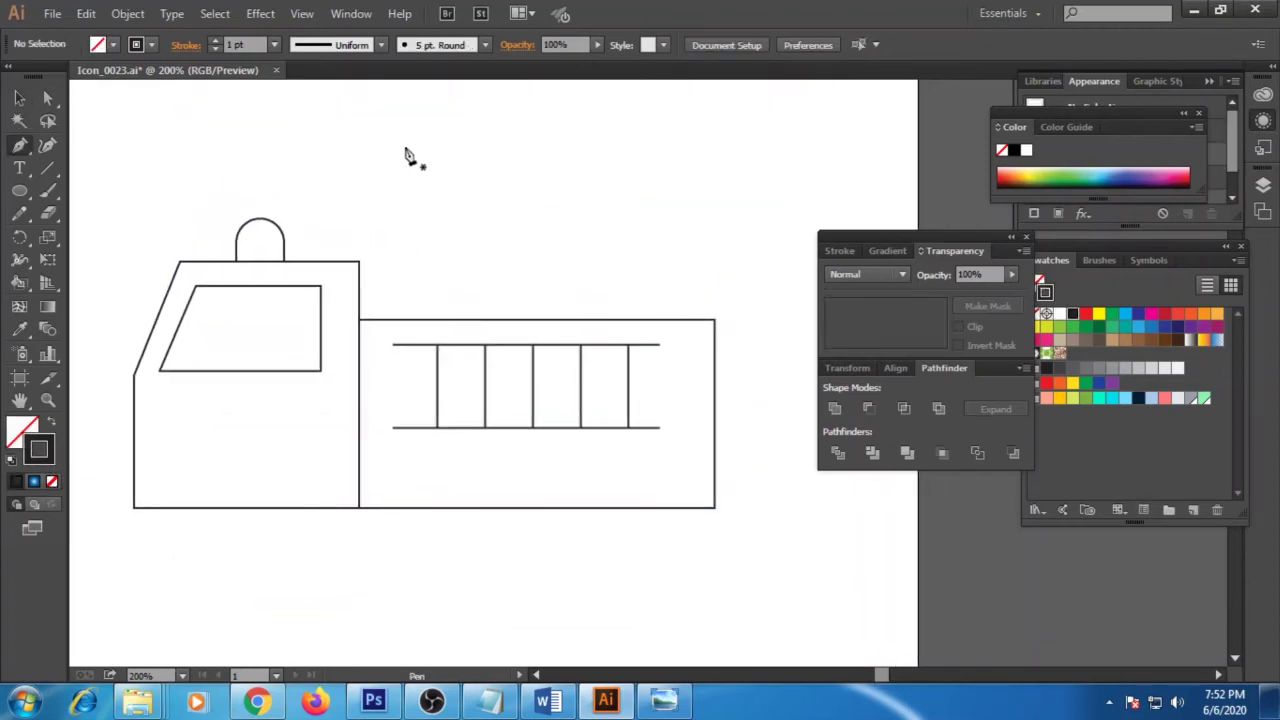
left_click(402, 146)
left_click(703, 146)
key("a")
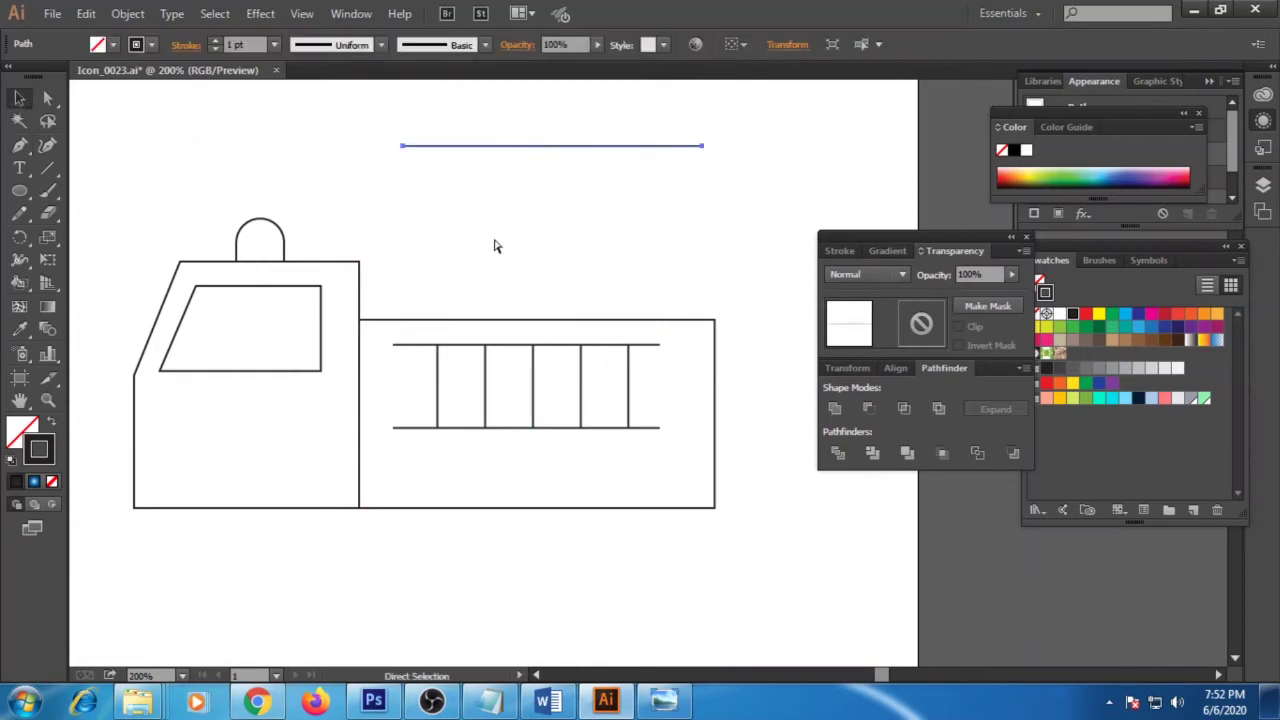
left_click(274, 45)
left_click(300, 168)
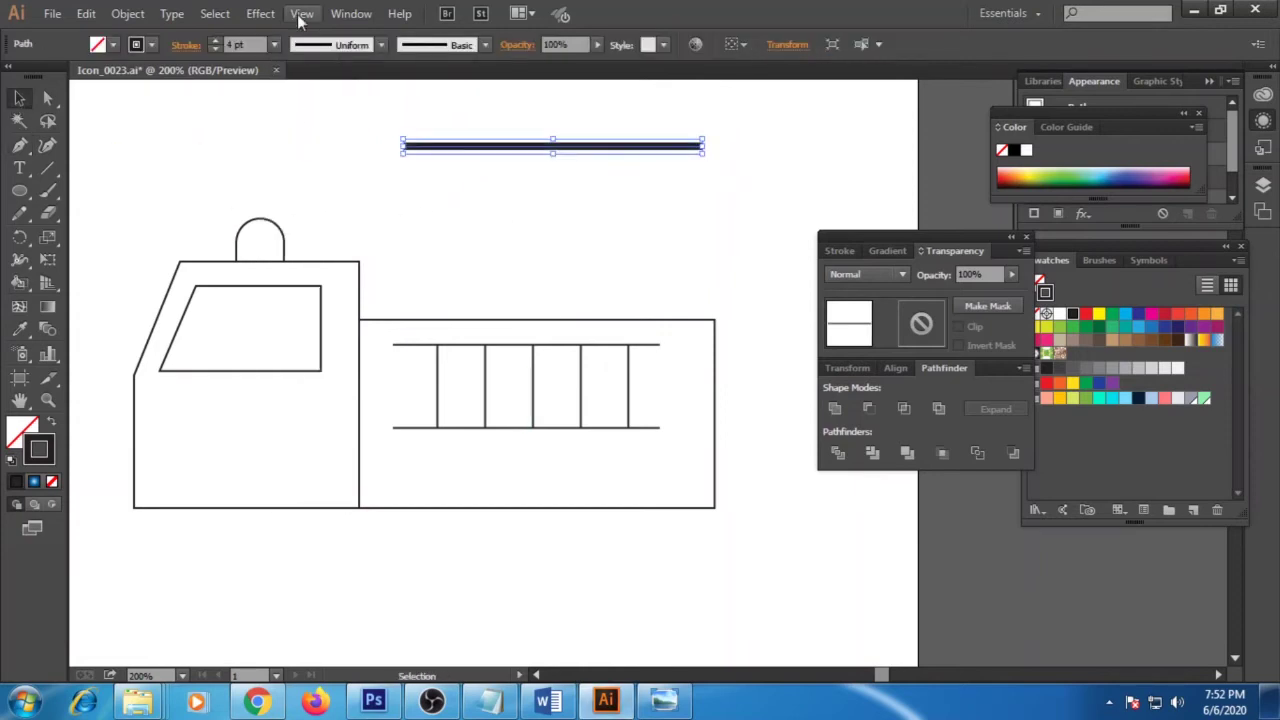
left_click(274, 45)
left_click(297, 189)
left_click(274, 45)
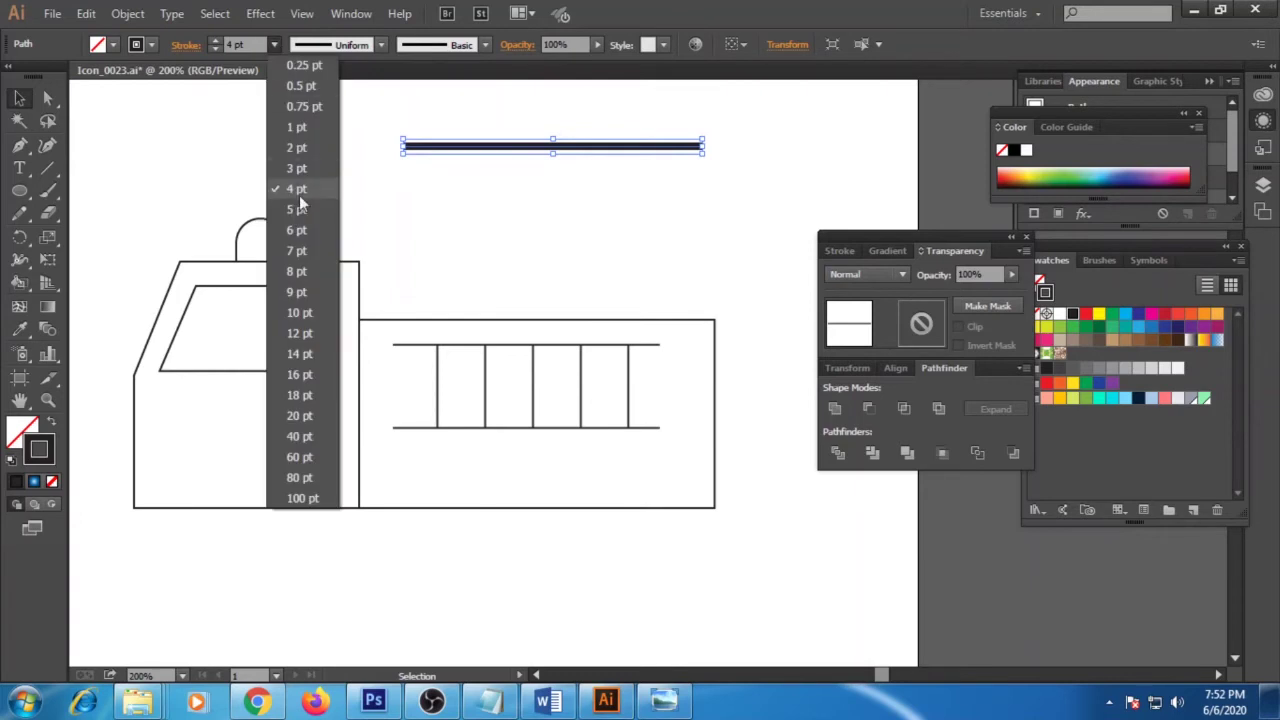
left_click(297, 210)
Step: Copy the line below and join both ends into a closed rectangle frame
left_click_drag(517, 151, 517, 197)
left_click(680, 146, "shift")
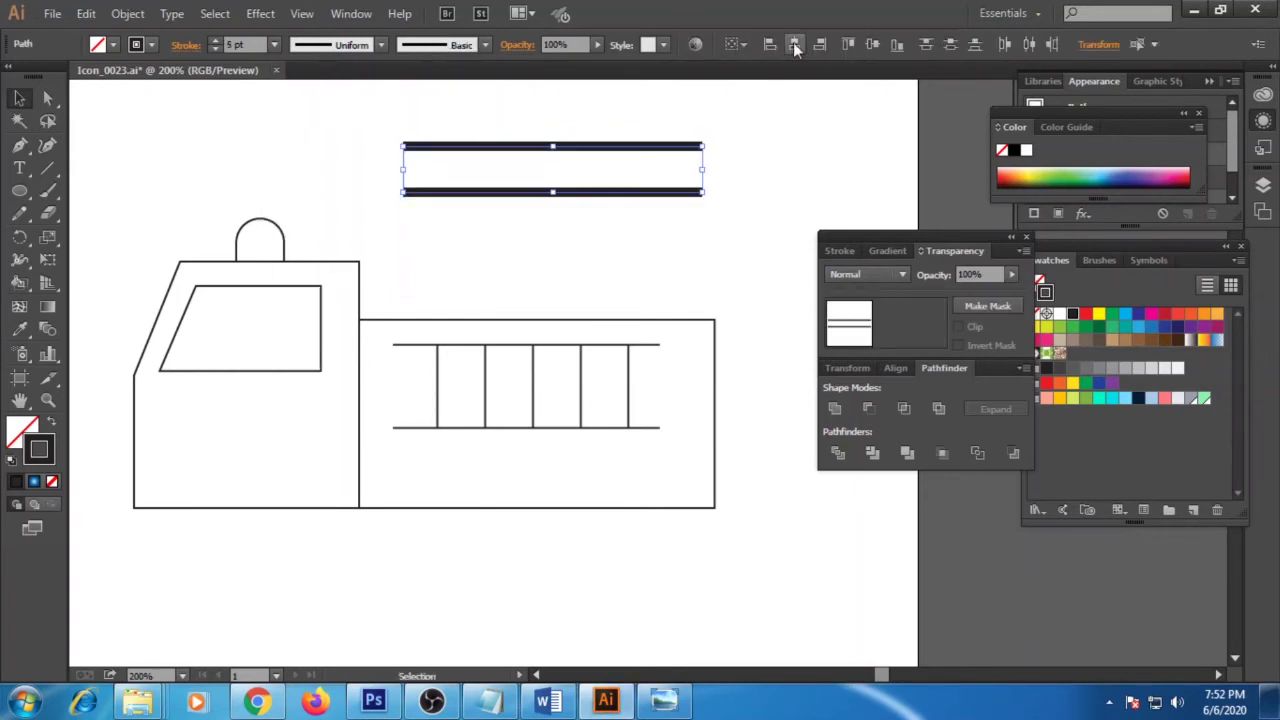
left_click(300, 180)
left_click(701, 192)
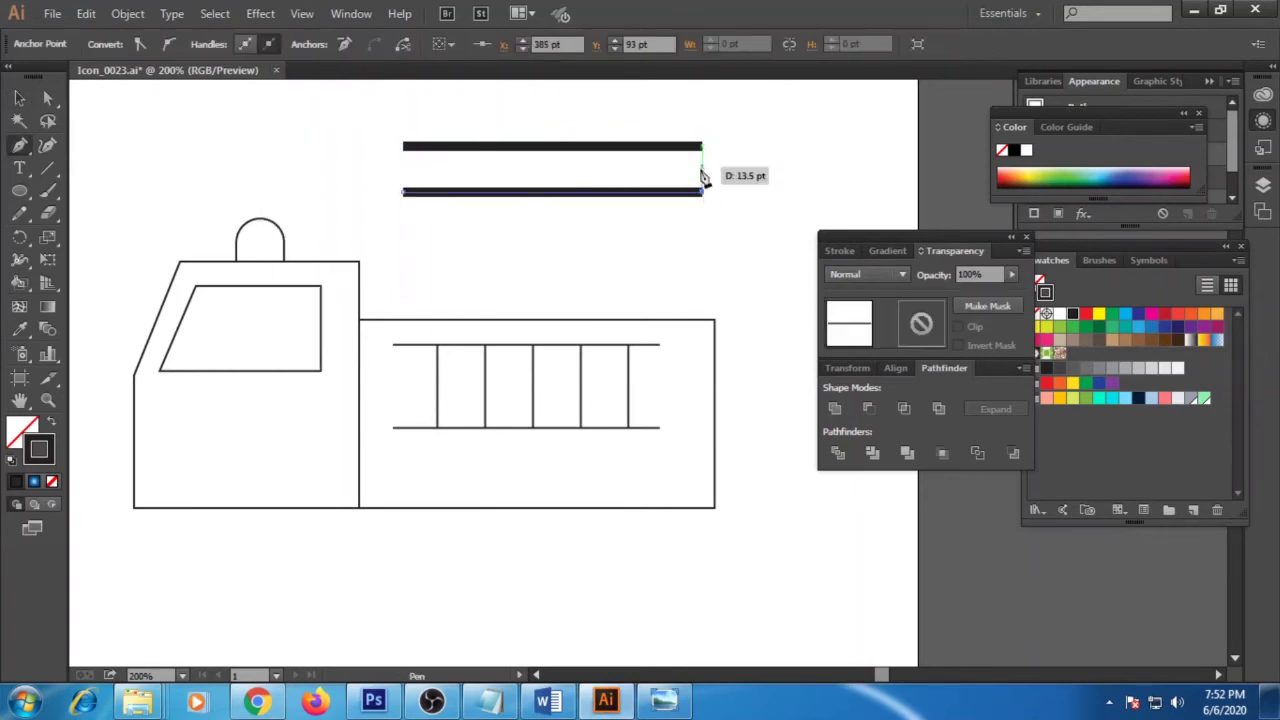
left_click(700, 146)
left_click(402, 193)
left_click(402, 147)
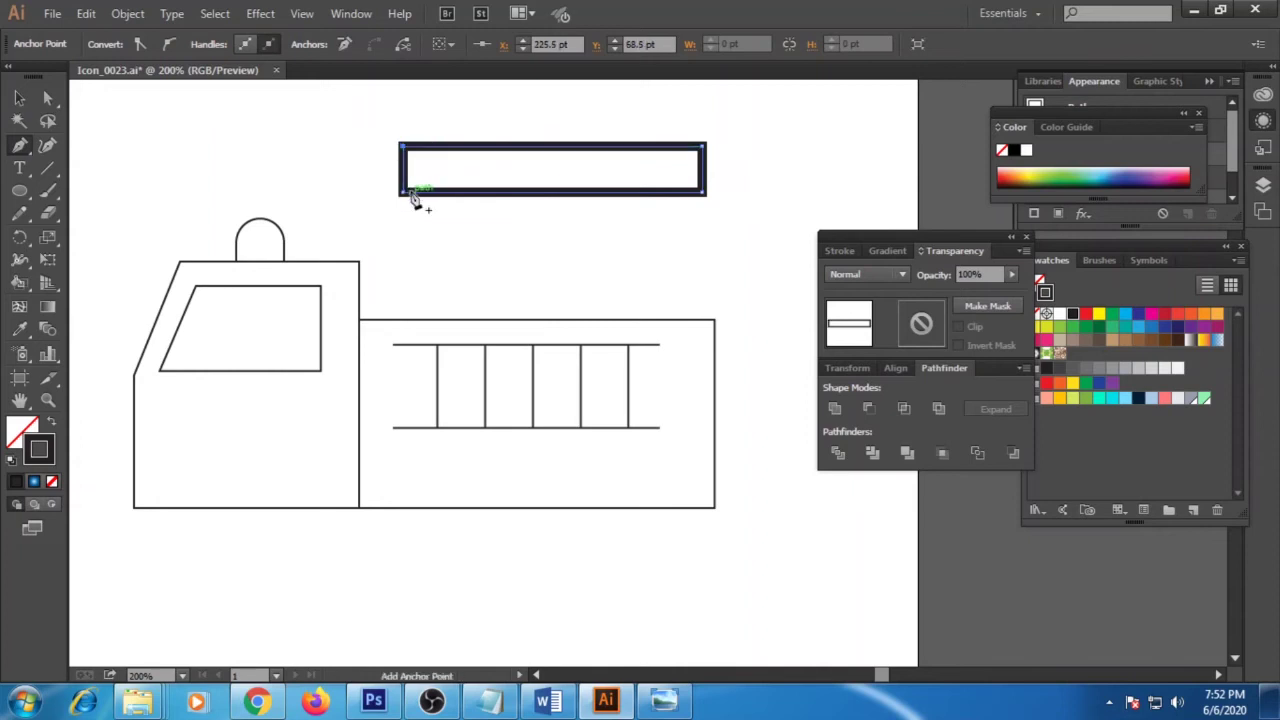
left_click(455, 152, "ctrl")
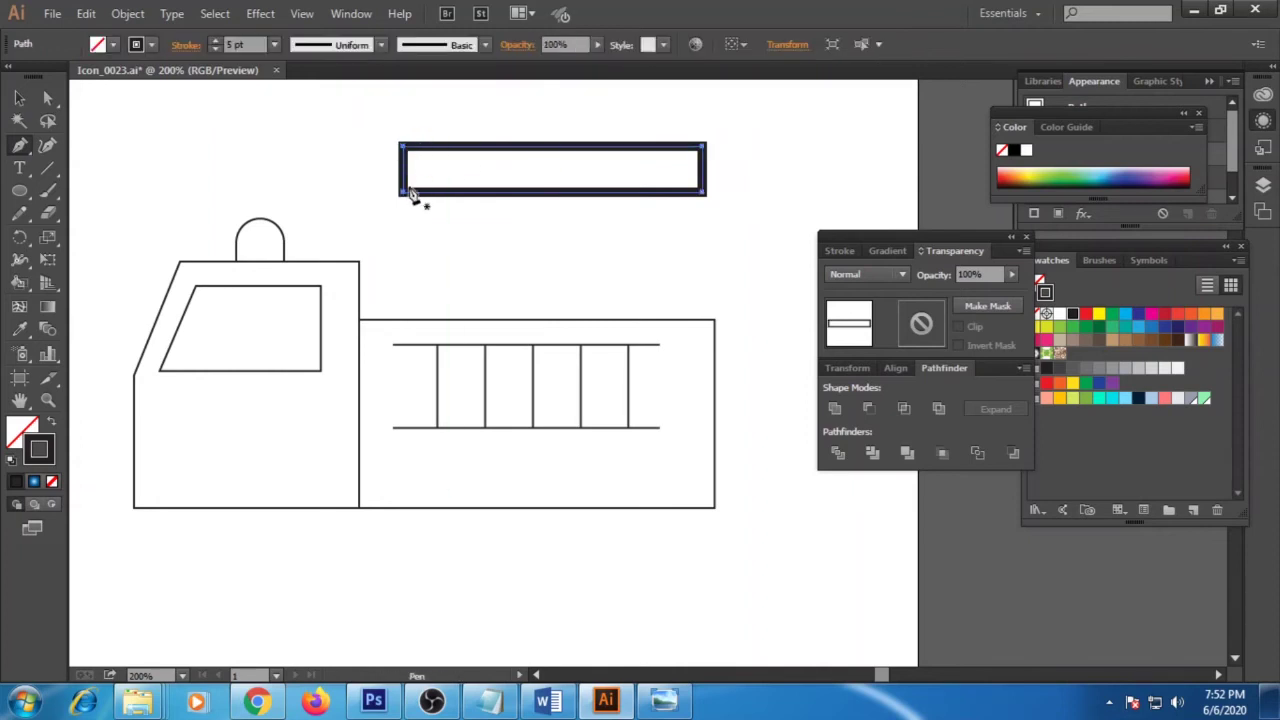
Step: Pen-draw a zigzag of alternating peaks and valleys across the frame
left_click(409, 189)
left_click(442, 147)
left_click(472, 186)
left_click(503, 147)
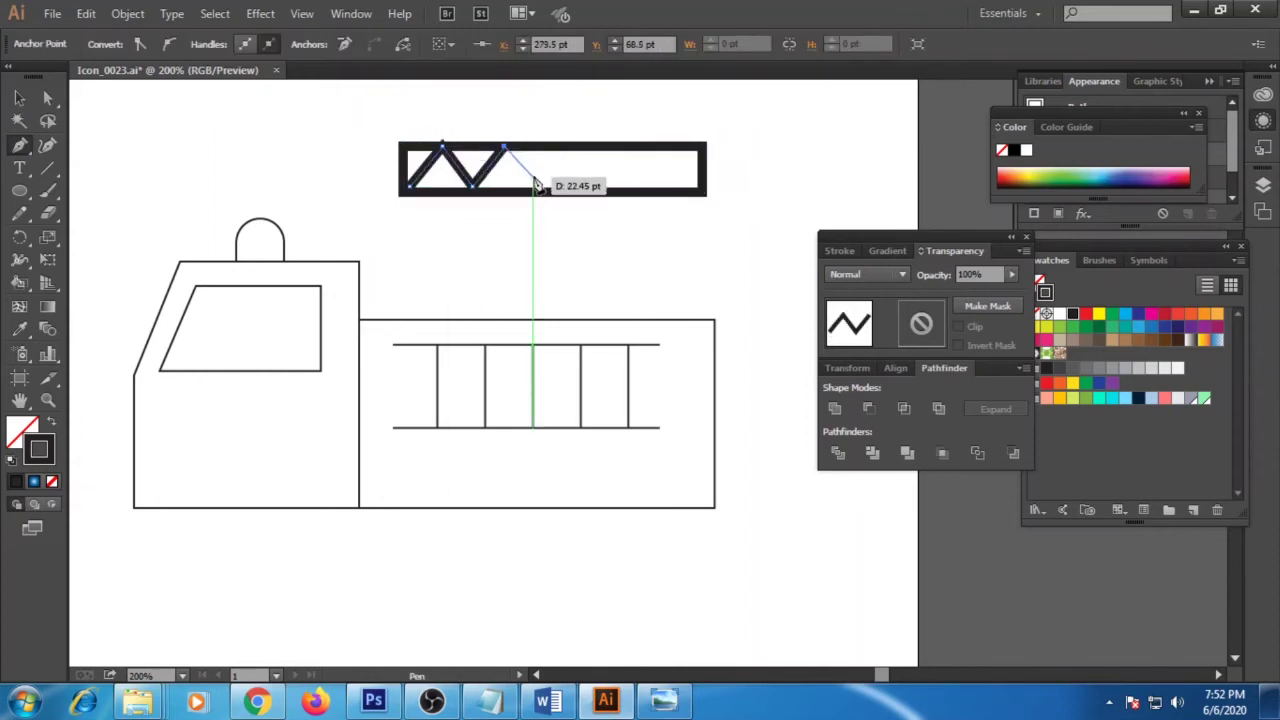
left_click(533, 186)
left_click(560, 147)
left_click(592, 193)
left_click(621, 147)
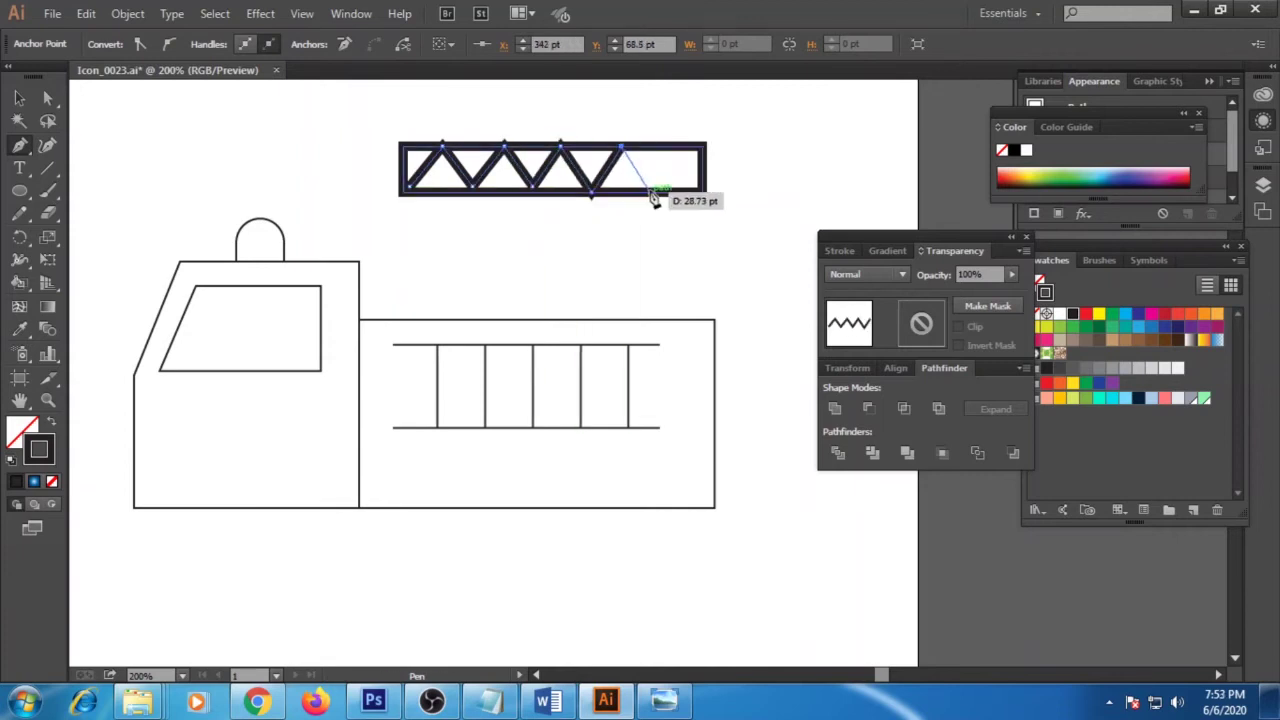
left_click(652, 193)
left_click(673, 147)
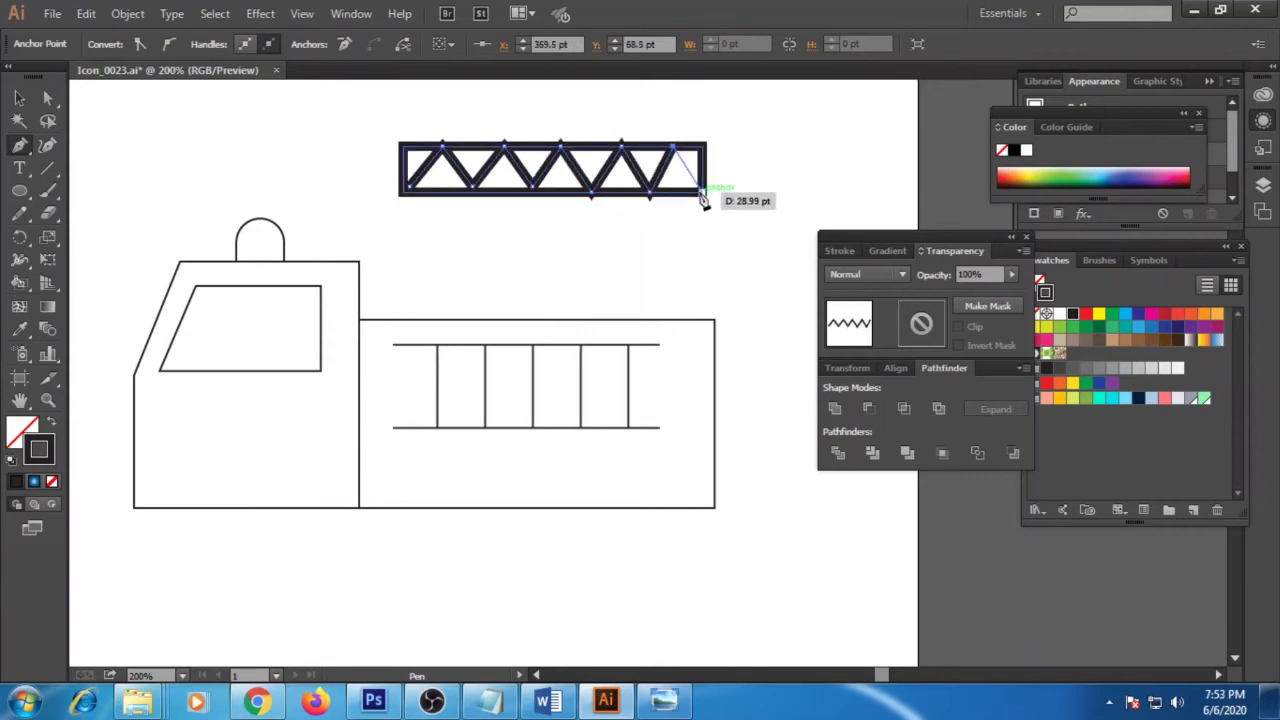
left_click(703, 193)
key("v")
Step: Evenly distribute the zigzag's peaks and valleys and fit it inside the rectangle
left_click_drag(401, 162, 401, 245)
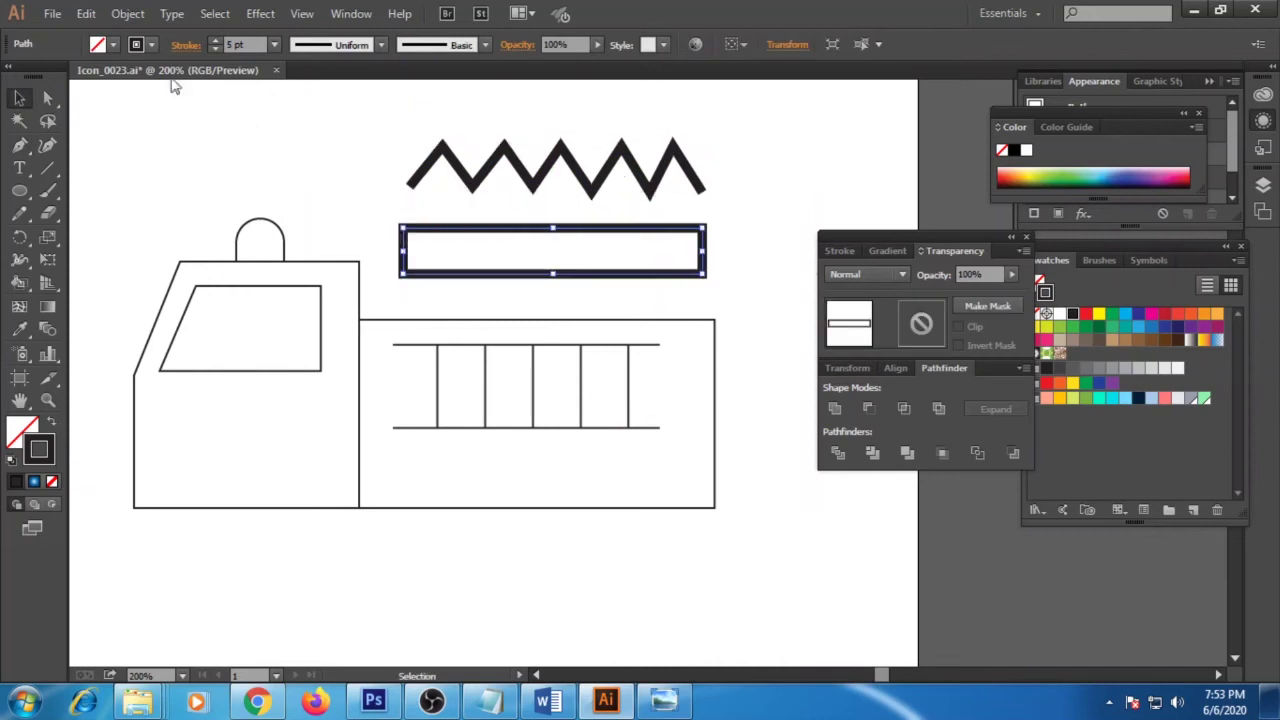
key("a")
left_click(712, 152)
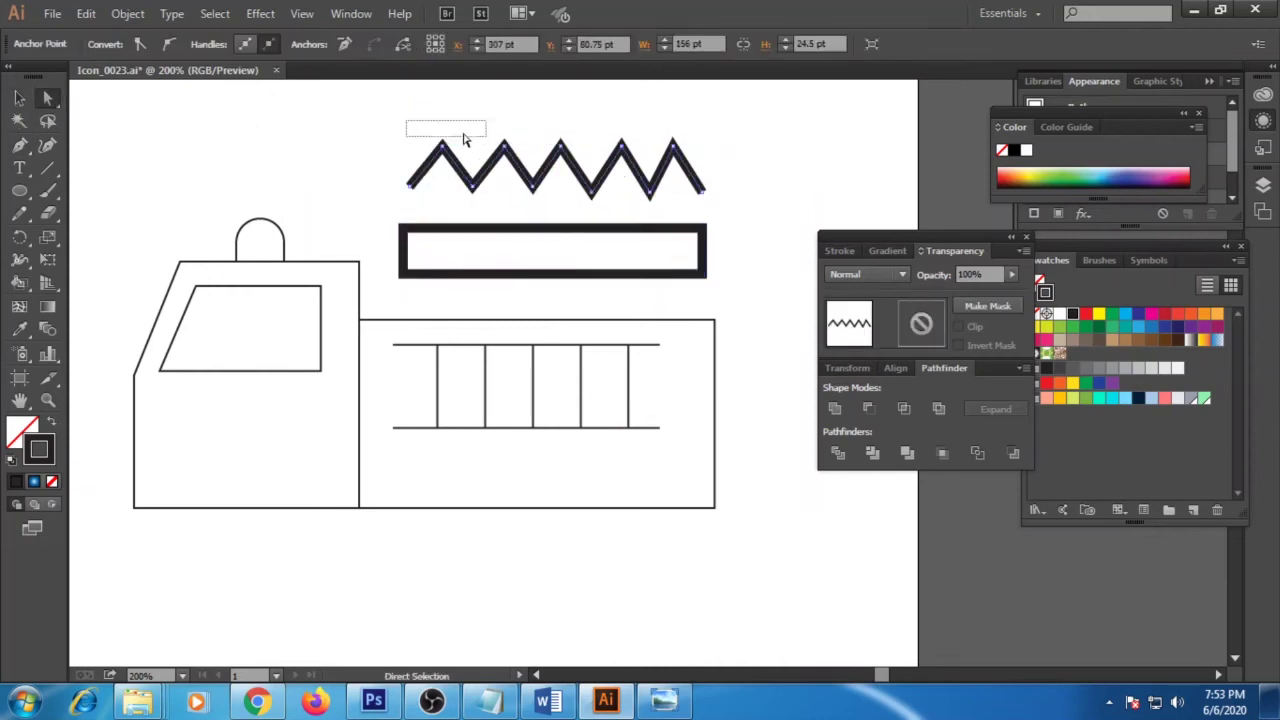
left_click_drag(408, 121, 703, 142)
left_click(855, 44)
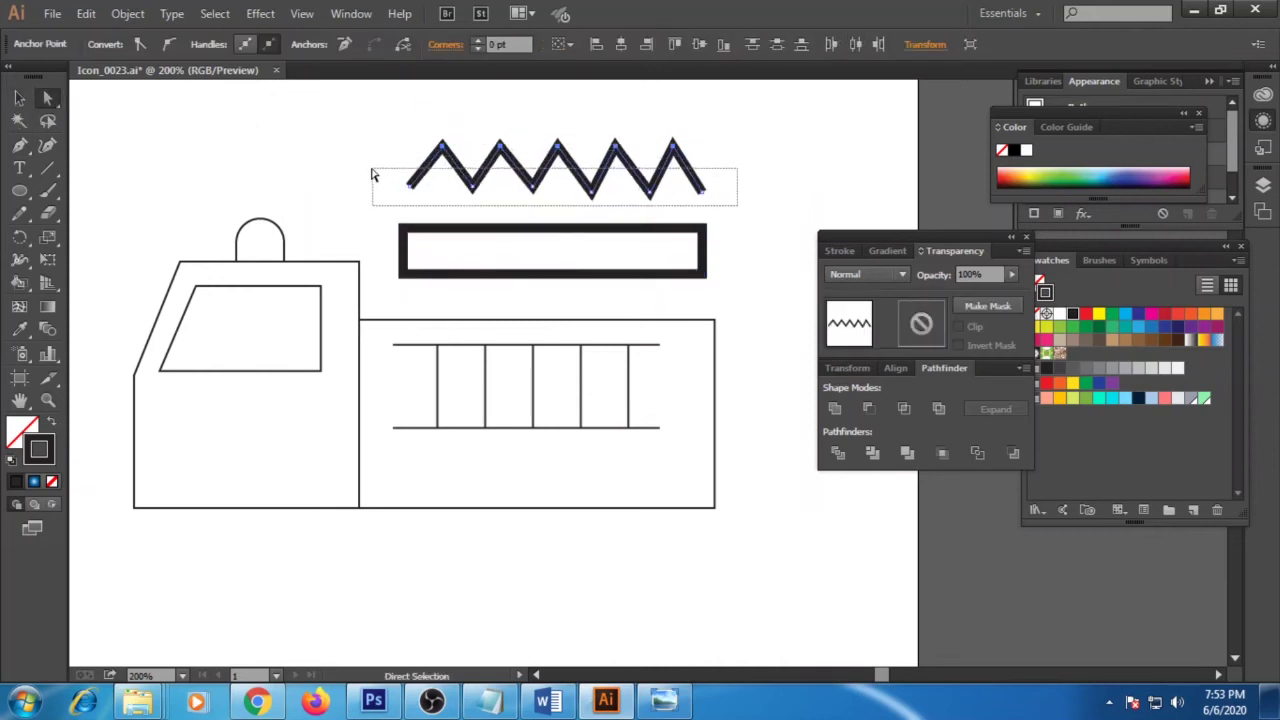
mouse_move(738, 208)
left_mouse_down()
mouse_move(372, 166)
mouse_move(816, 150)
left_mouse_up()
left_click(855, 44)
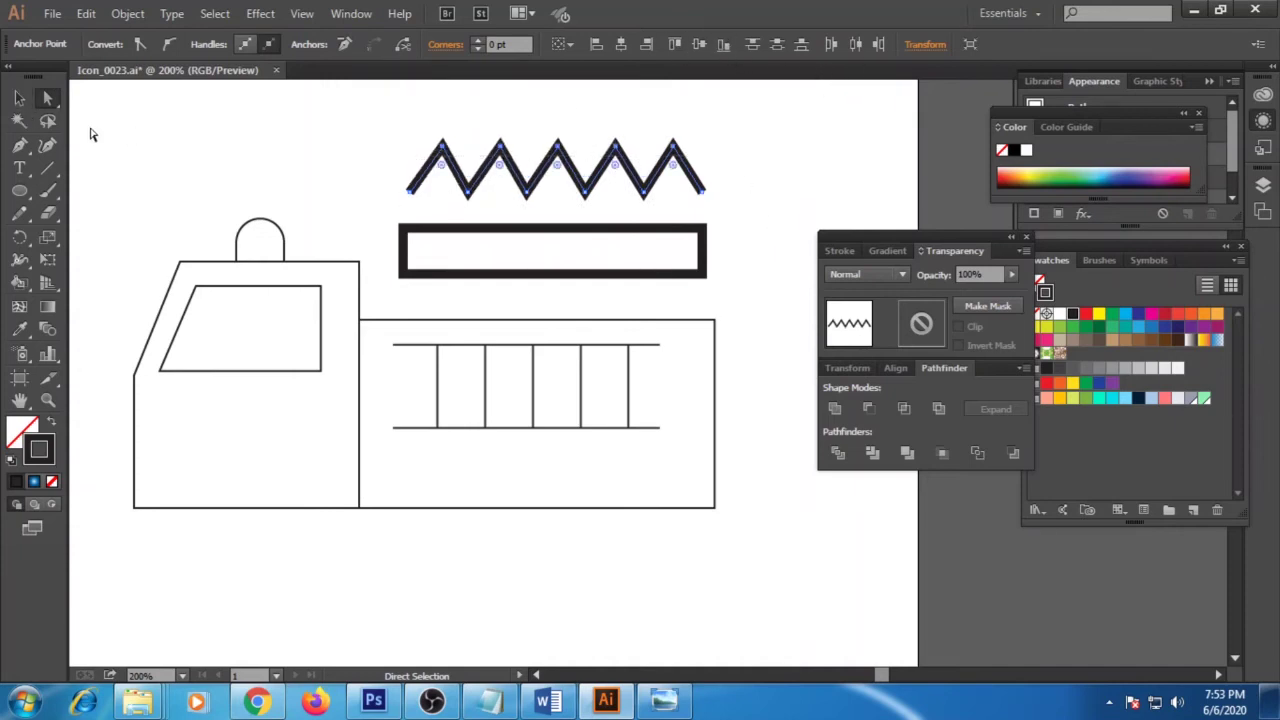
key("v")
key("shift+Down")
key("shift+Down")
key("shift+Down")
key("shift+Down")
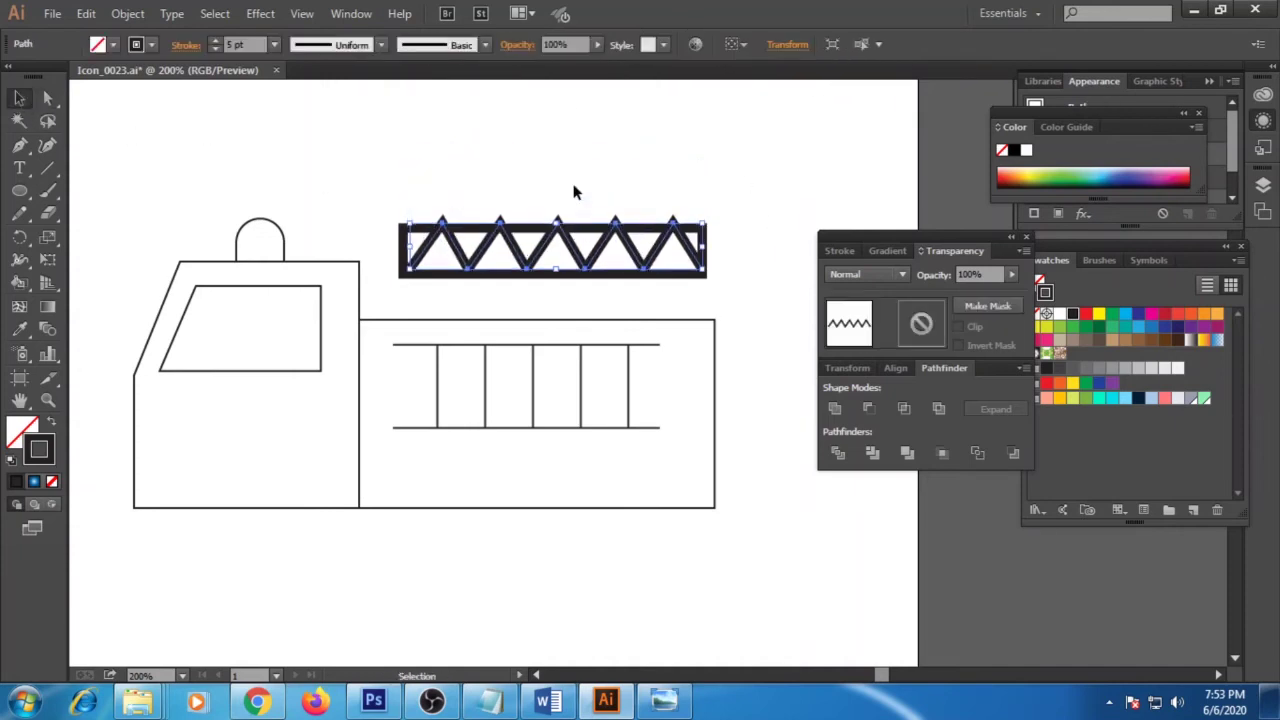
key("Down")
key("Down")
Step: Resize the frame to meet the zigzag points and tilt the truss onto the truck body
left_click(185, 44)
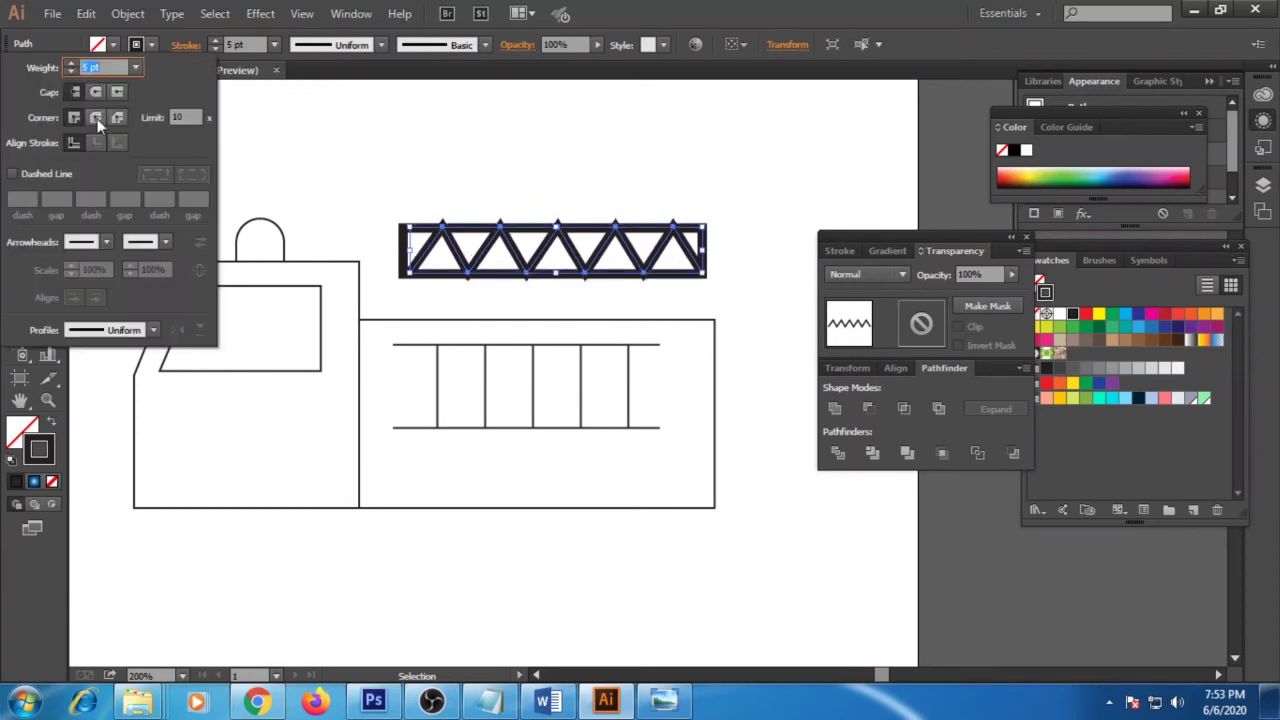
left_click(443, 171)
key("ctrl+plus")
left_click(482, 195)
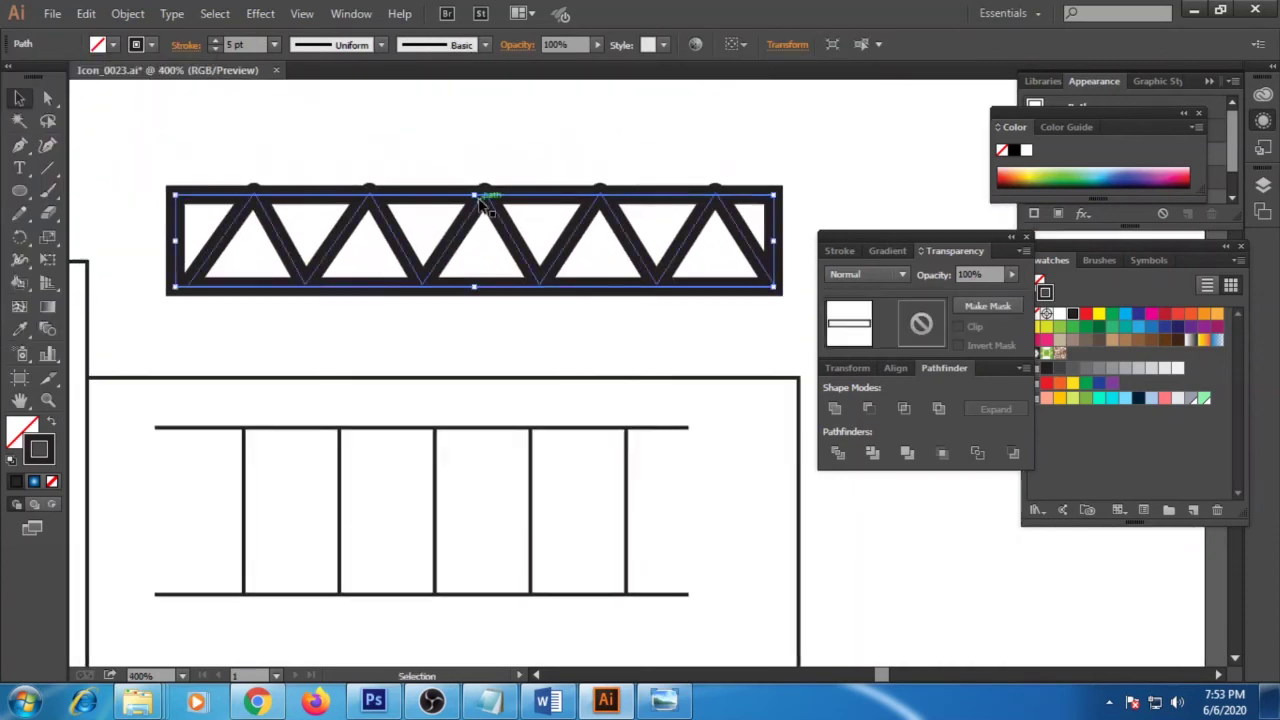
left_click_drag(484, 186, 494, 183)
left_click(669, 334)
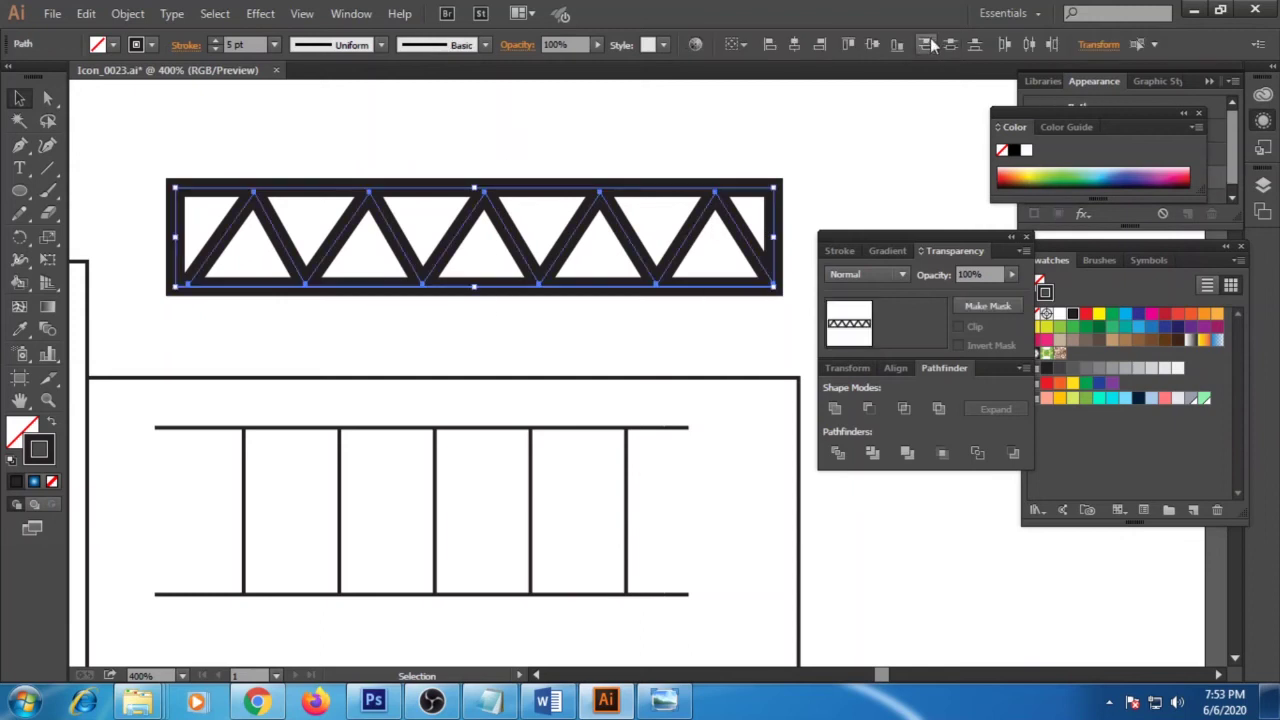
left_click(856, 137)
key("ctrl+minus")
left_click(600, 290)
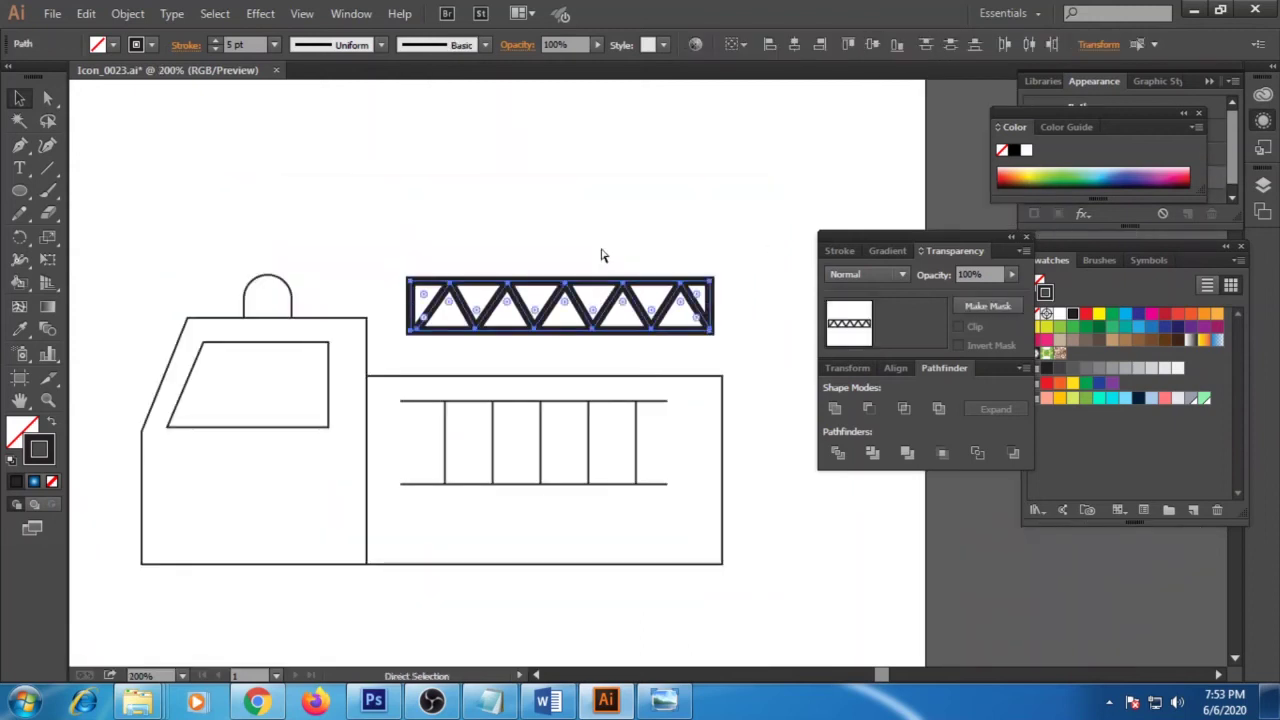
mouse_move(714, 278)
left_mouse_down()
mouse_move(720, 325)
mouse_move(737, 320)
left_mouse_up()
Step: Pen-draw two vertical support posts between the tilted truss and the truck body
left_click(743, 308)
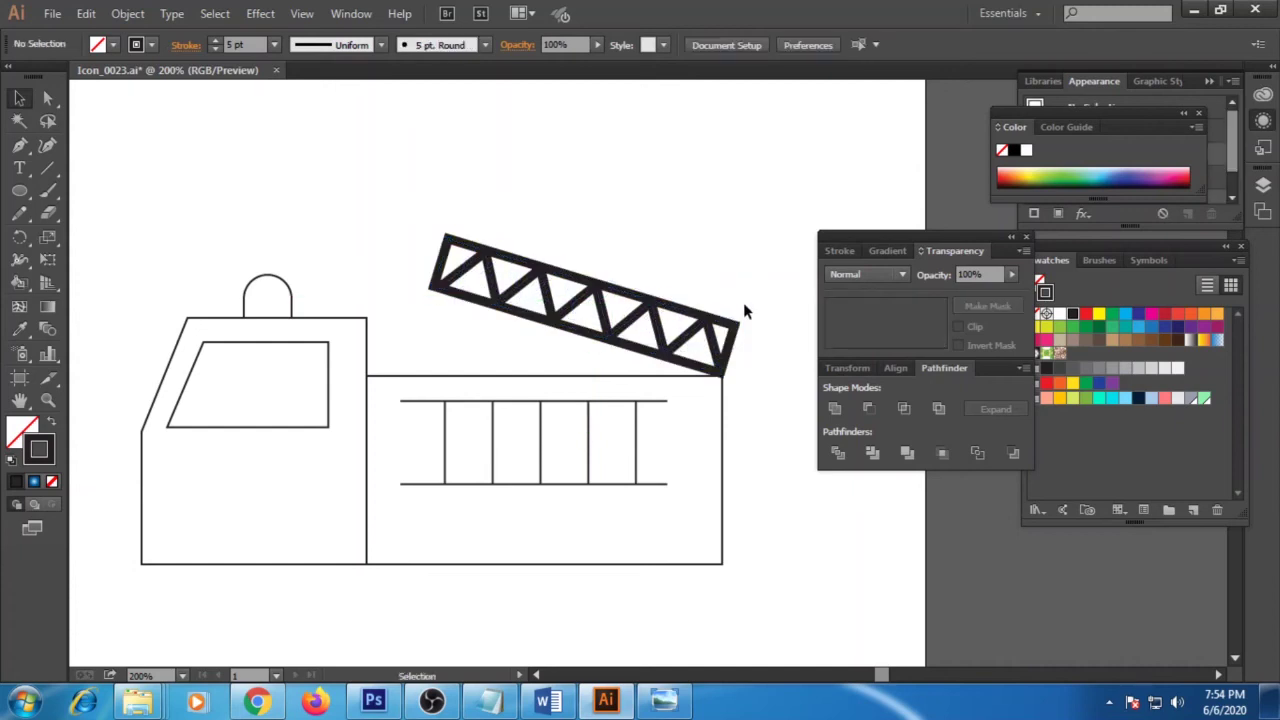
scroll(743, 308, "down", 3)
left_click(486, 212)
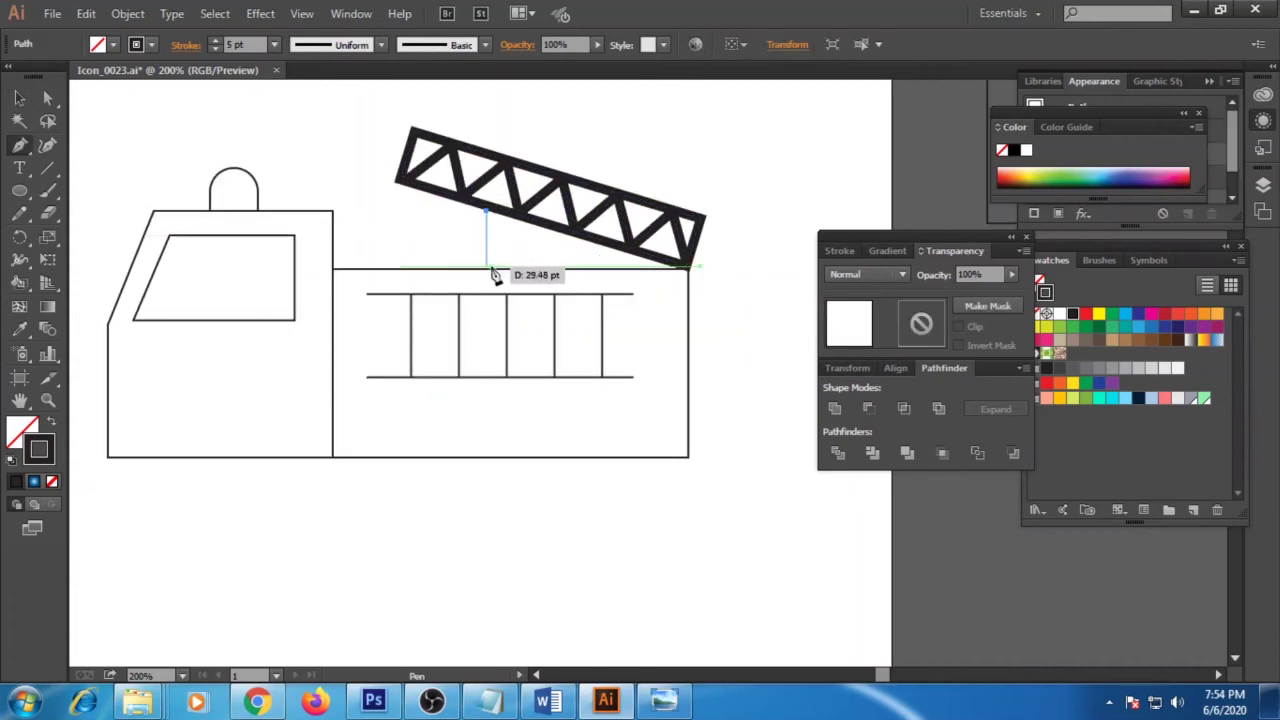
left_click(486, 268)
left_click(510, 214)
left_click(510, 268)
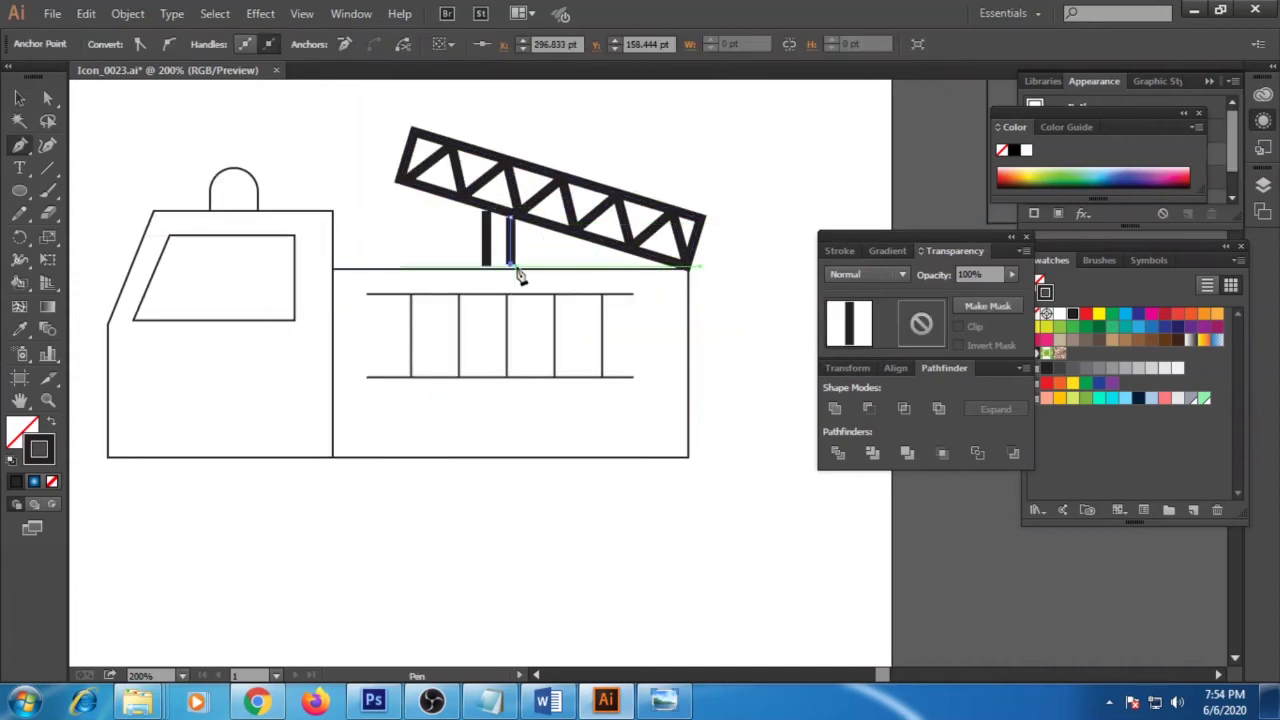
key("v")
Step: Eyedropper the truss's 5 pt round stroke onto all the truck outlines
left_click_drag(711, 523, 96, 294)
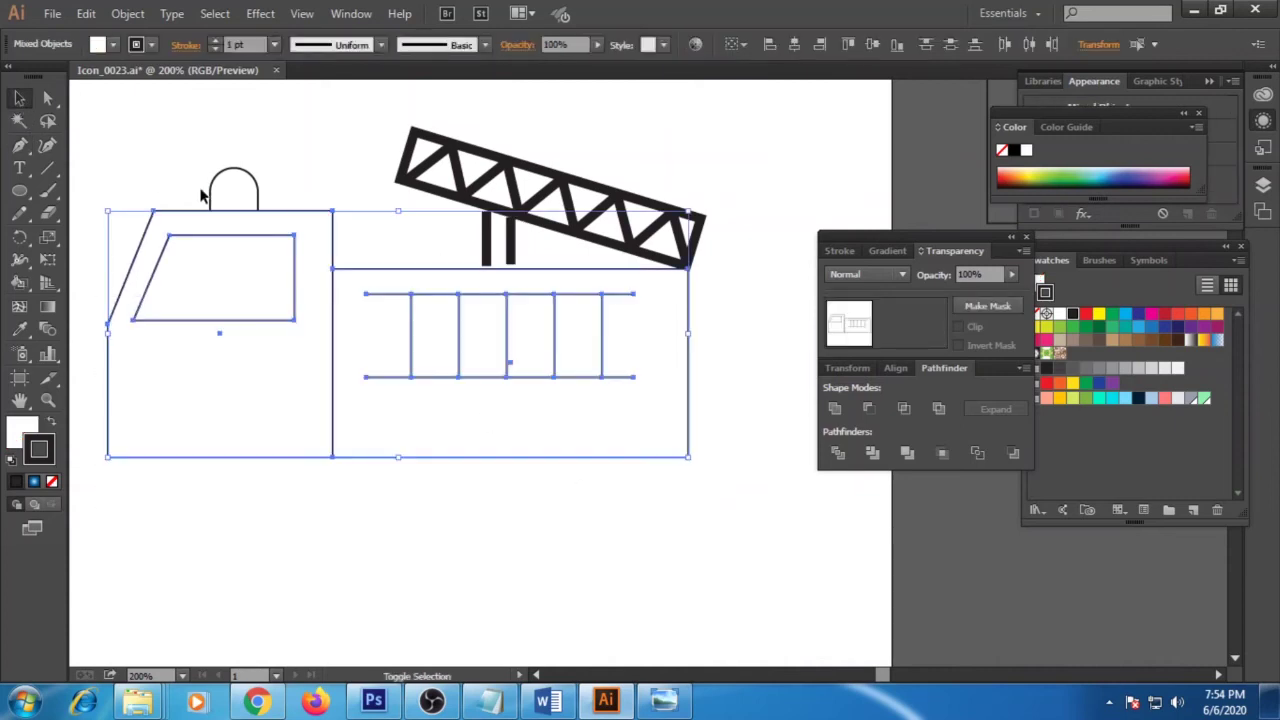
left_click(19, 329)
left_click(515, 235)
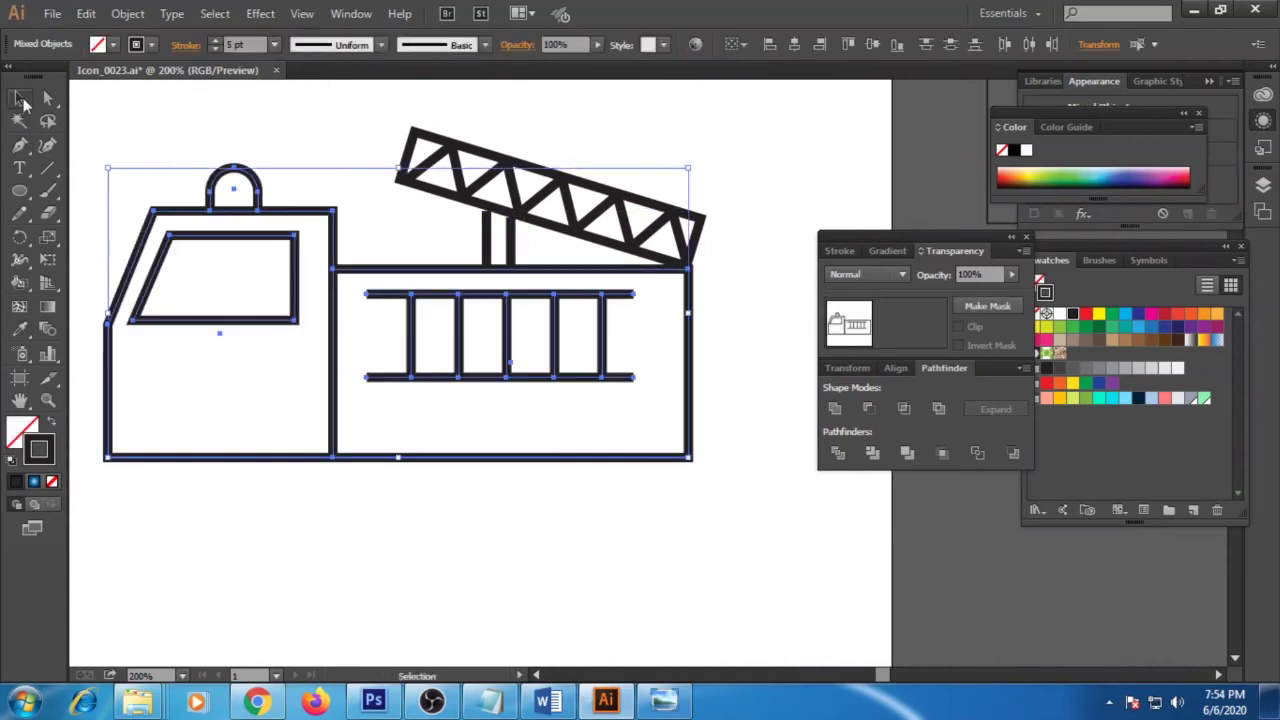
key("ctrl+shift+a")
mouse_move(435, 290)
left_mouse_down()
mouse_move(457, 237)
mouse_move(491, 251)
left_mouse_up()
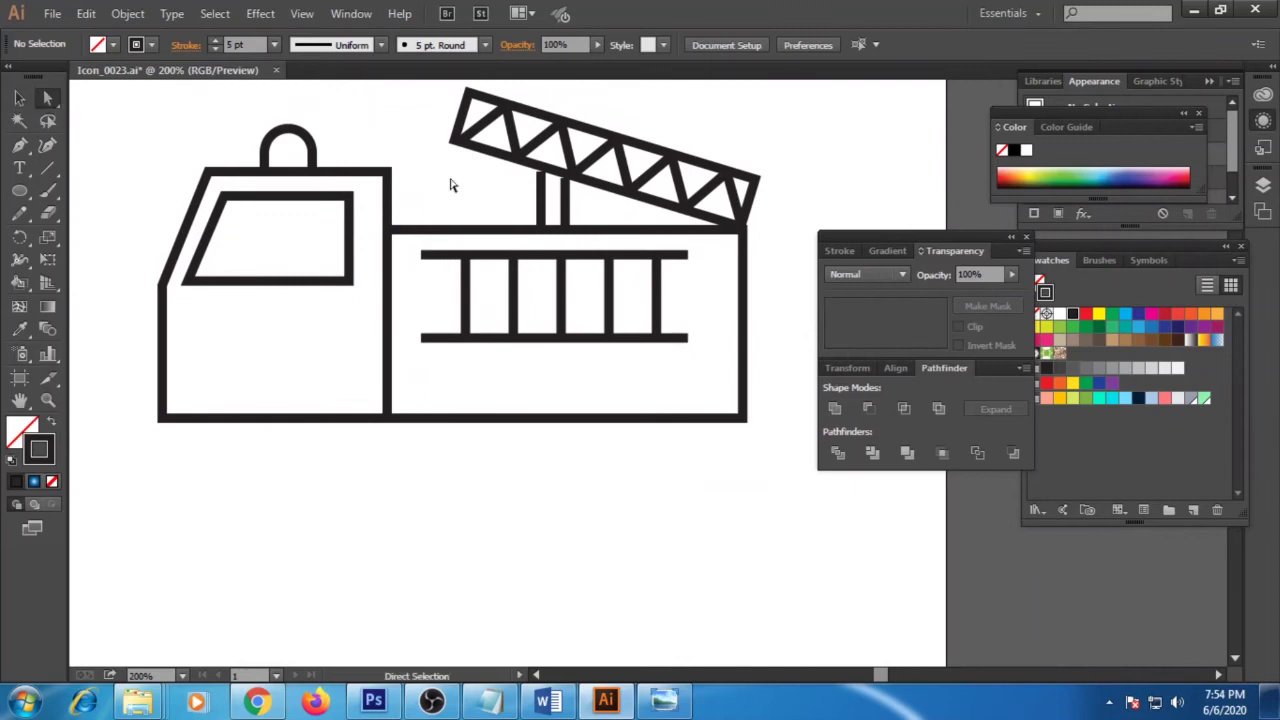
left_click(545, 178)
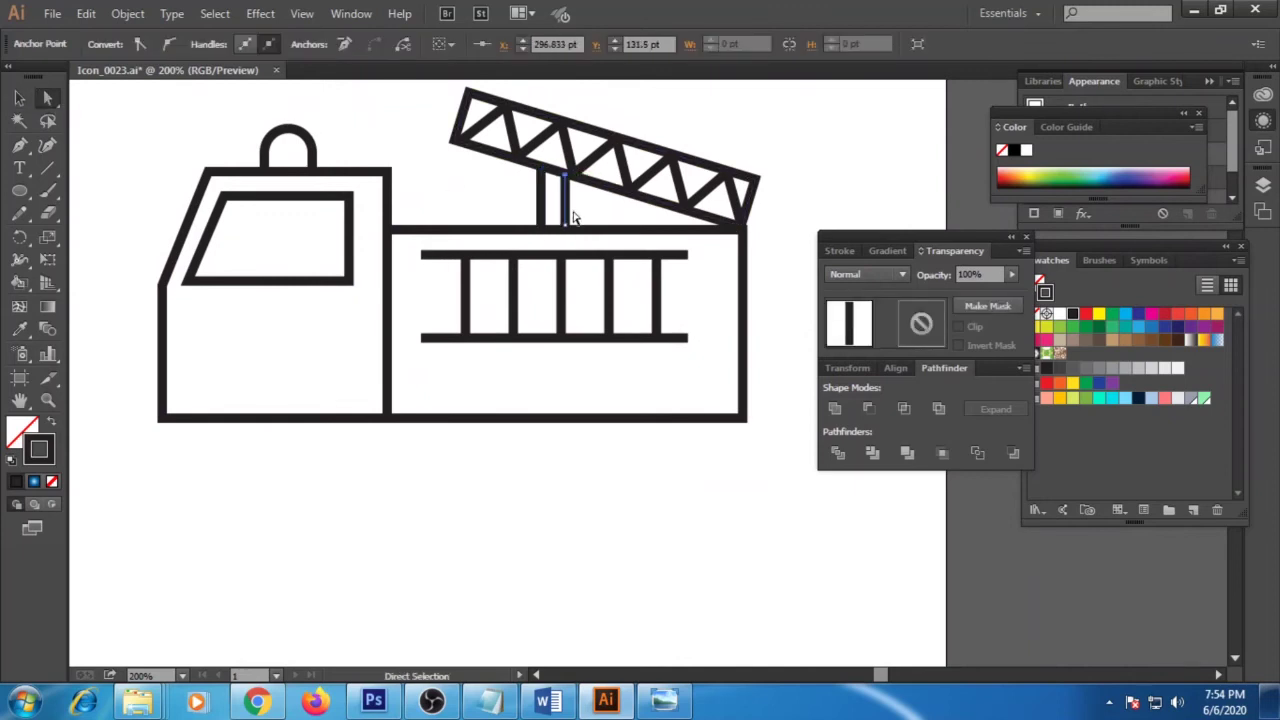
left_click(597, 488)
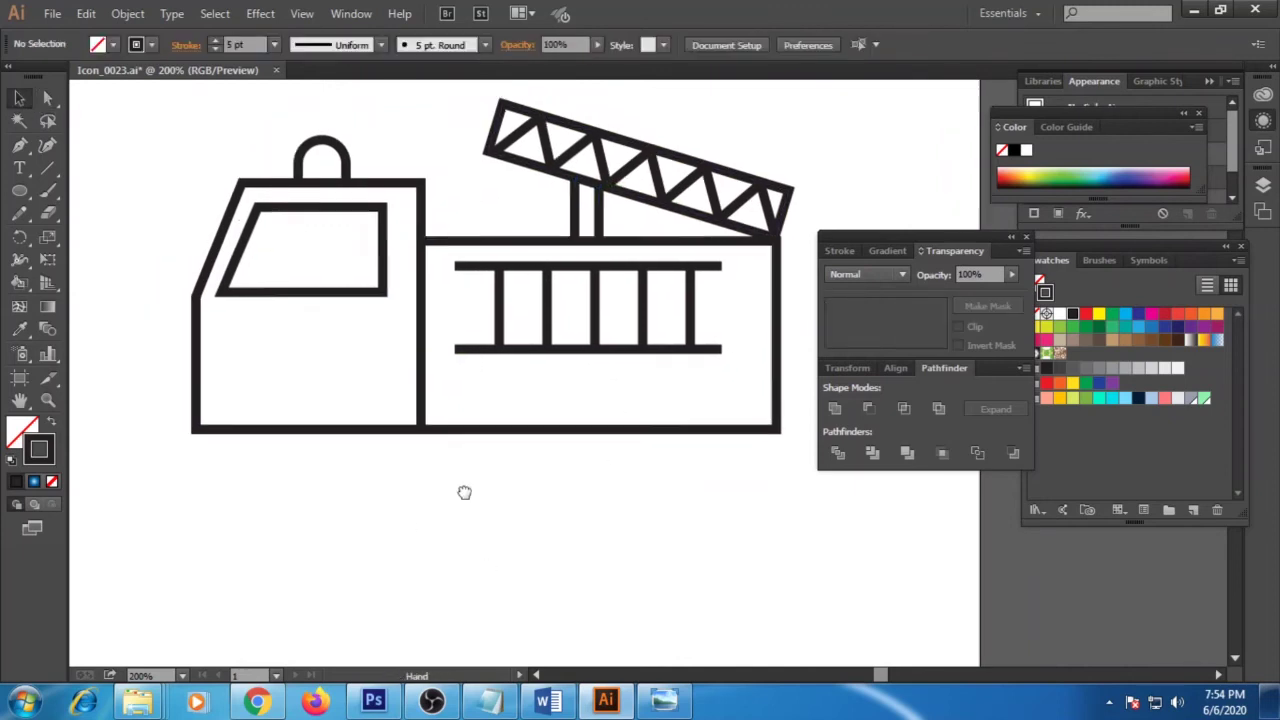
scroll(463, 491, "up", 3)
Step: Draw a circle below the truck, filled black with a brown outline
left_click_drag(18, 190, 63, 233)
left_click_drag(420, 470, 561, 611)
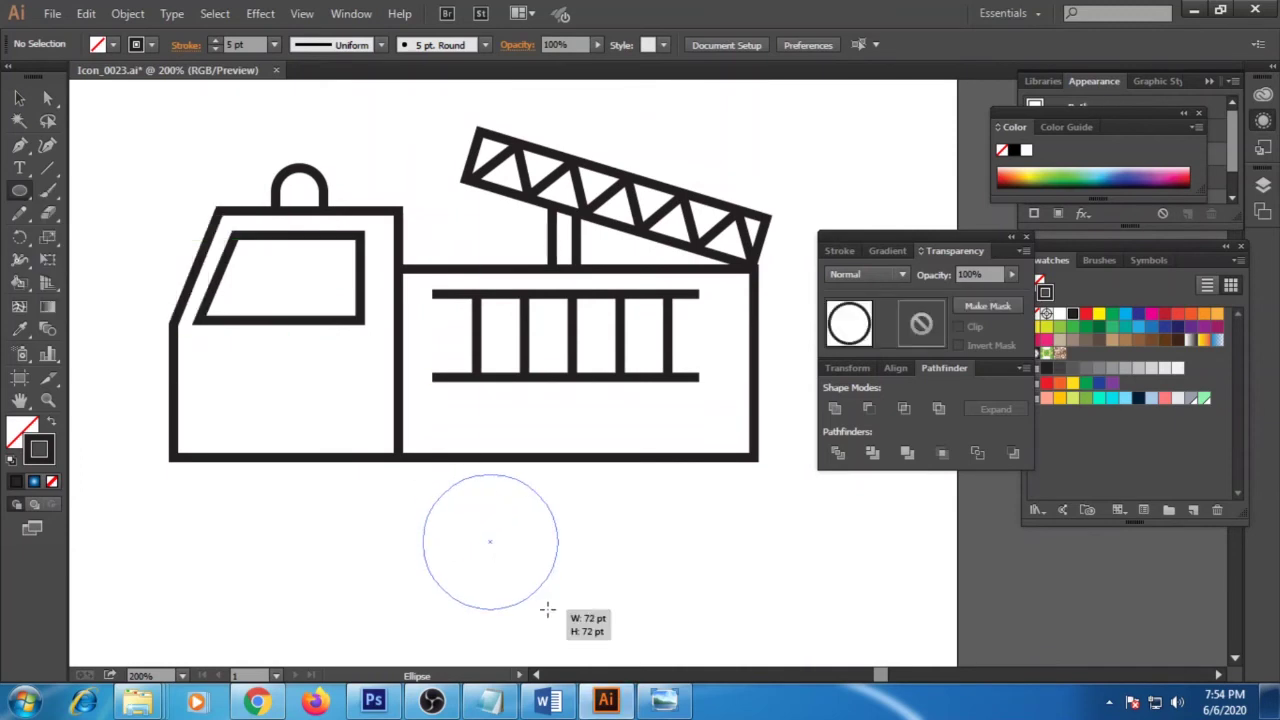
left_click(1170, 347)
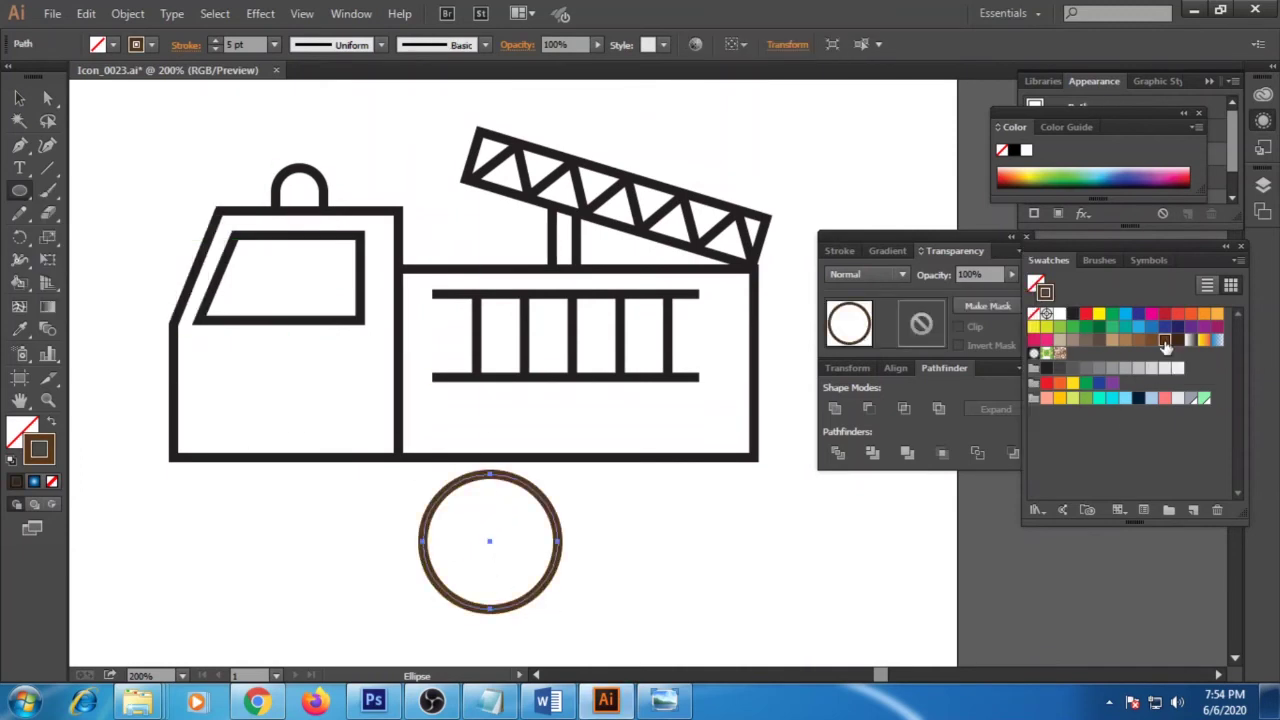
key("ctrl+z")
left_click(51, 423)
key("ctrl+z")
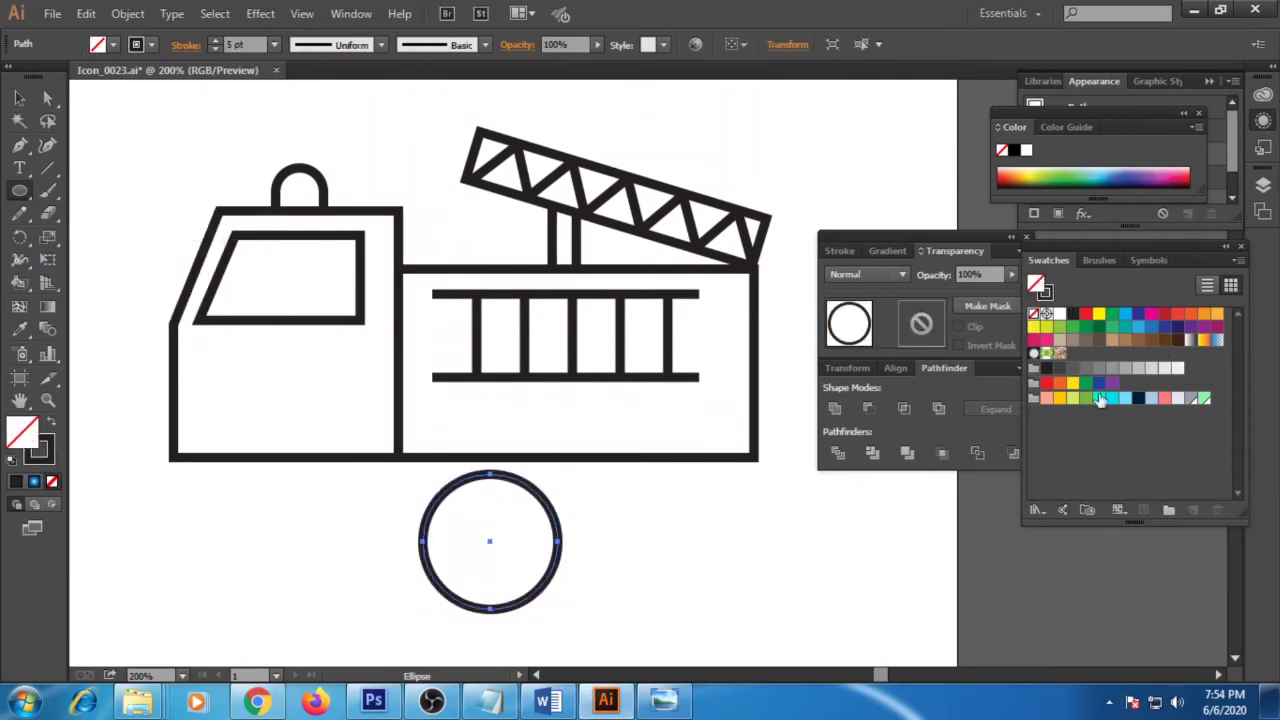
left_click(1073, 316)
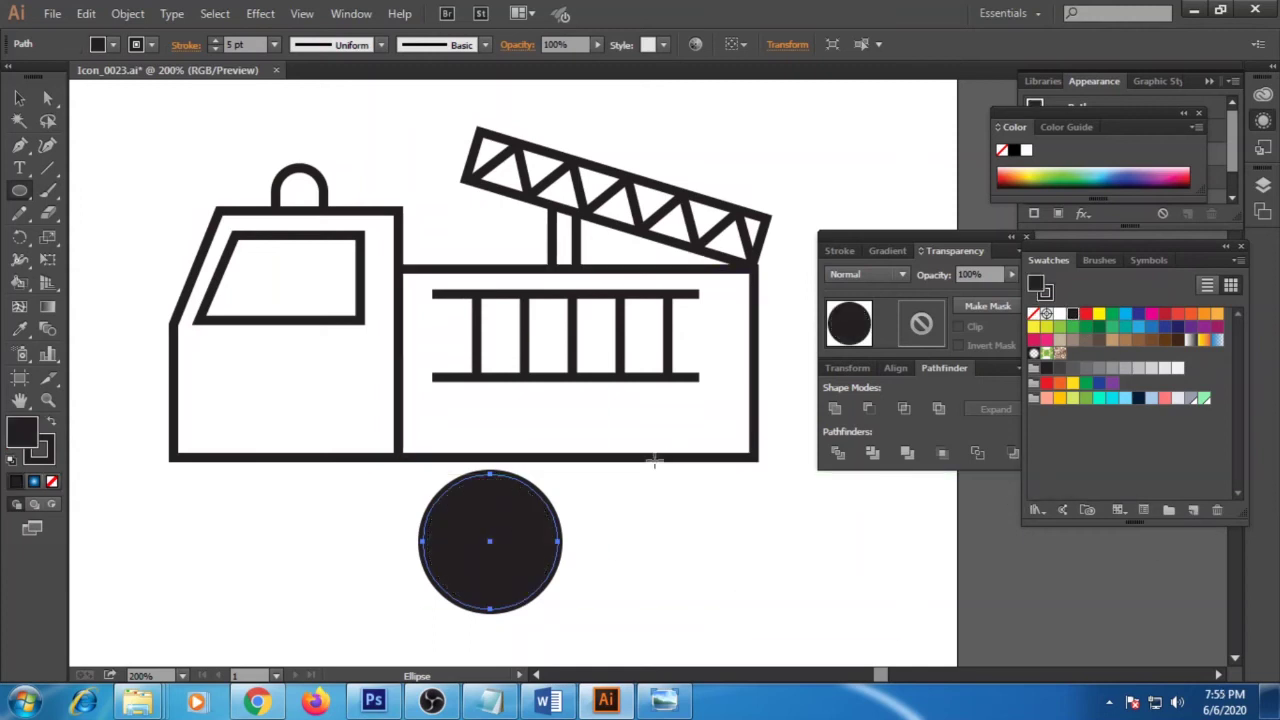
key("v")
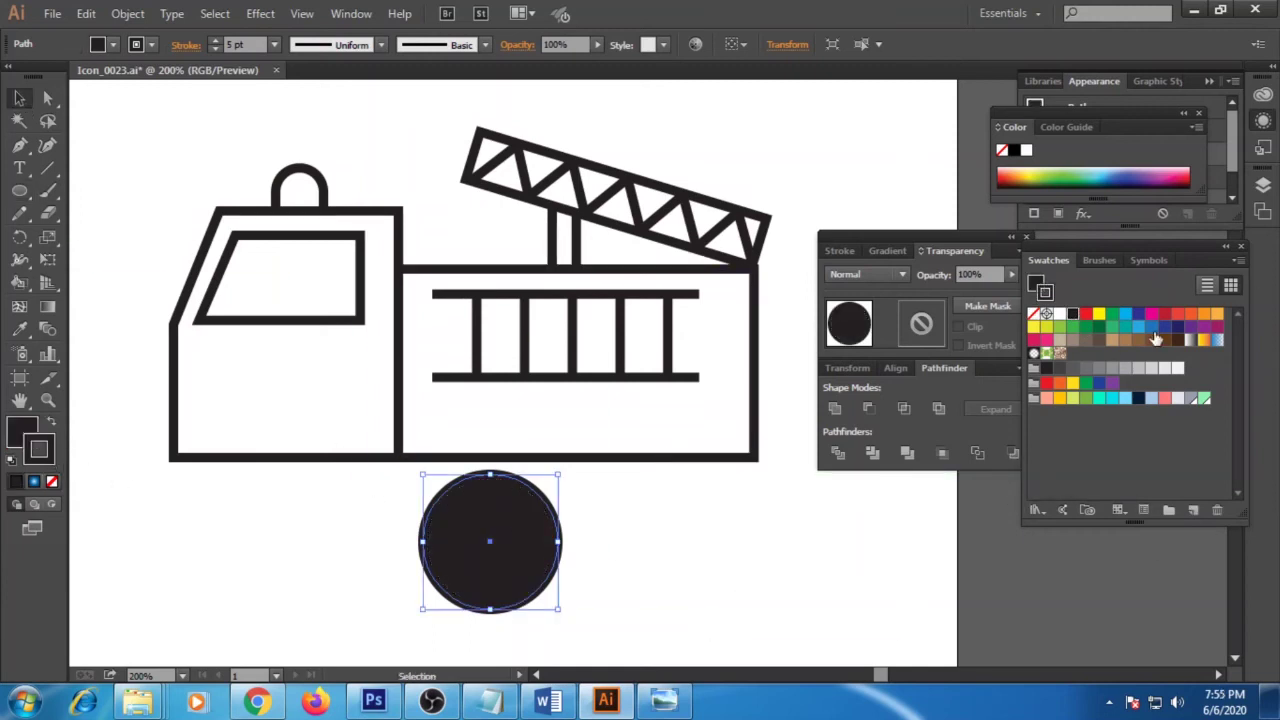
left_click(1155, 340)
Step: Add a smaller concentric inner circle with a white outline and red fill
left_click_drag(558, 608, 524, 575)
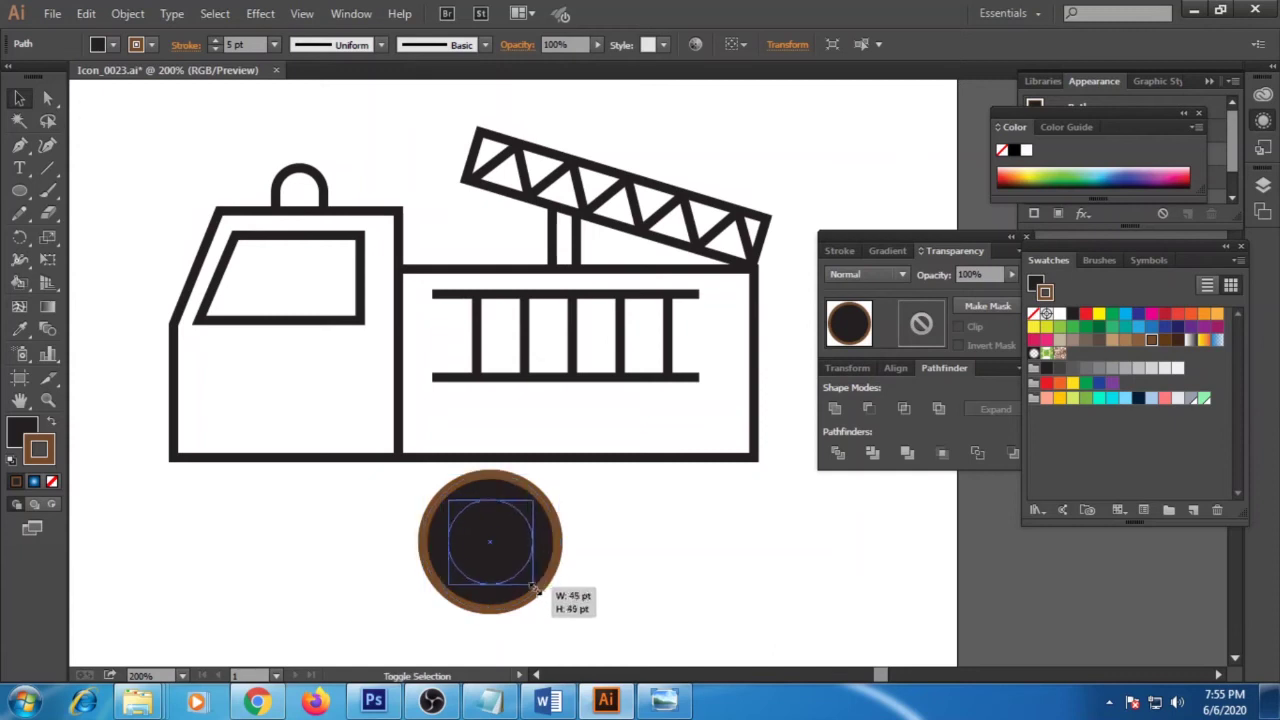
left_click(1172, 370)
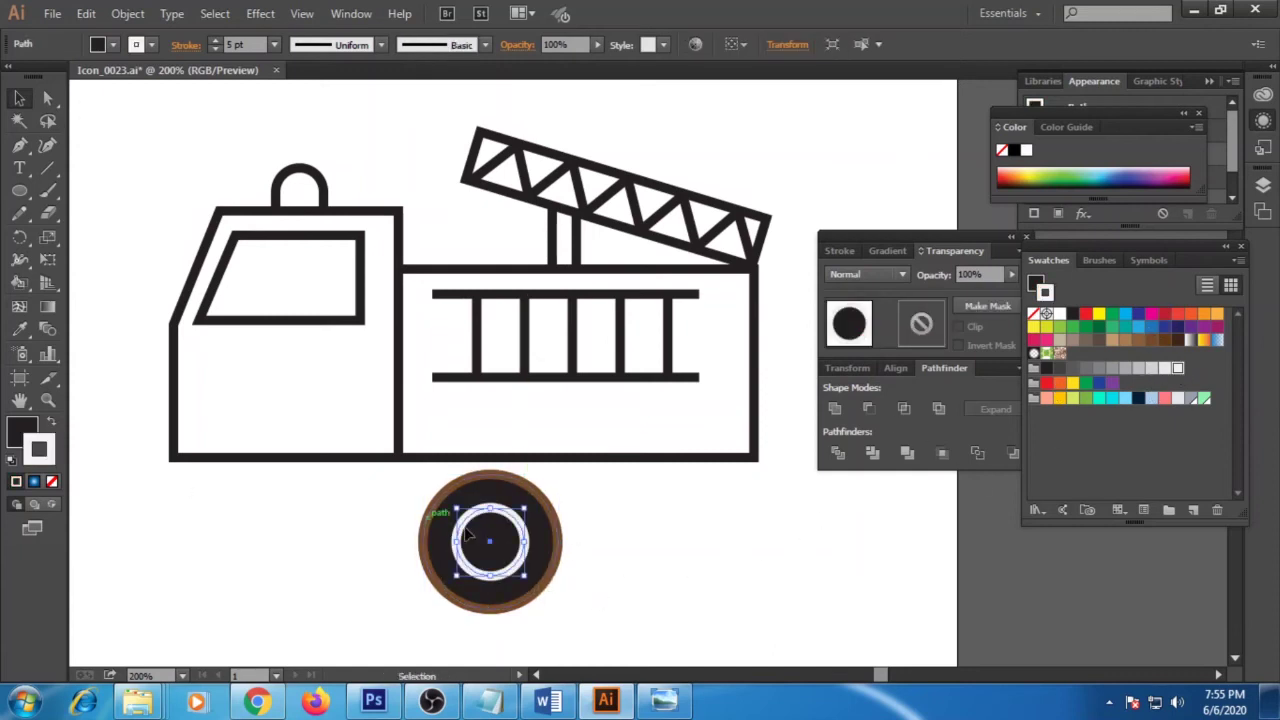
left_click(1085, 314)
left_click_drag(757, 540, 310, 519)
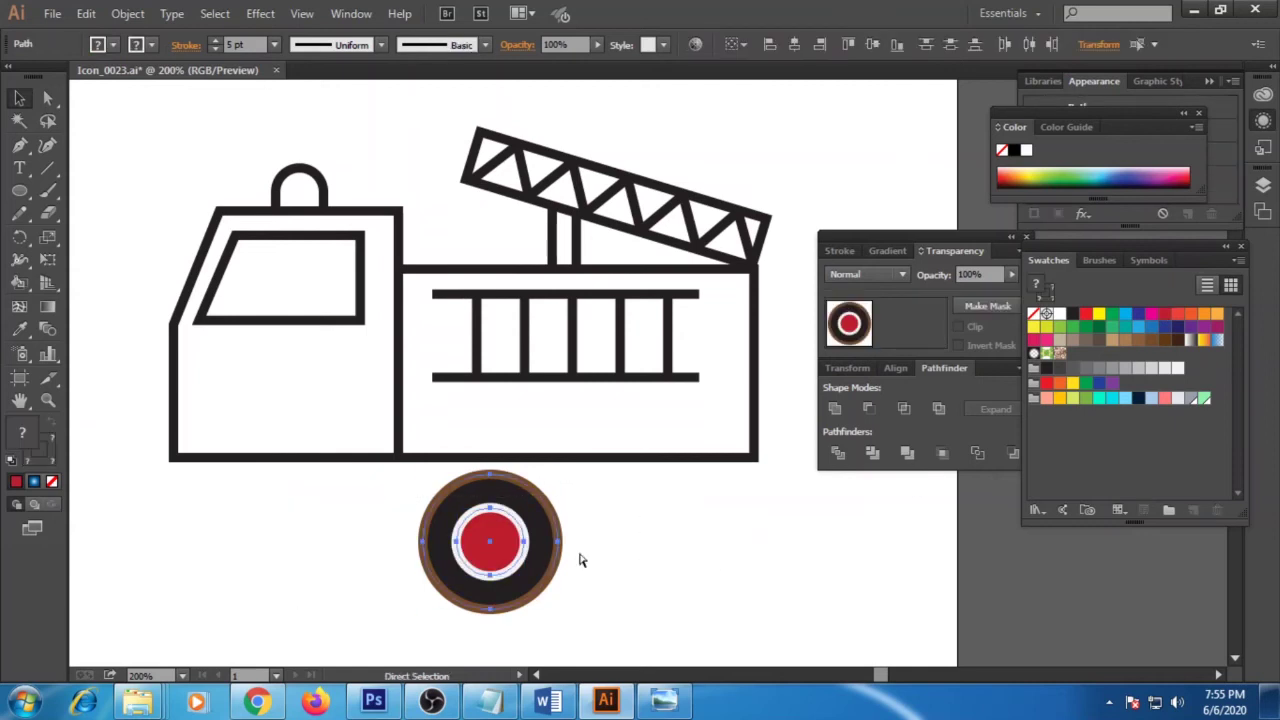
left_click(615, 597)
Step: Move and shrink the wheel under the cab, then add two rear wheels
left_click_drag(489, 541, 291, 457)
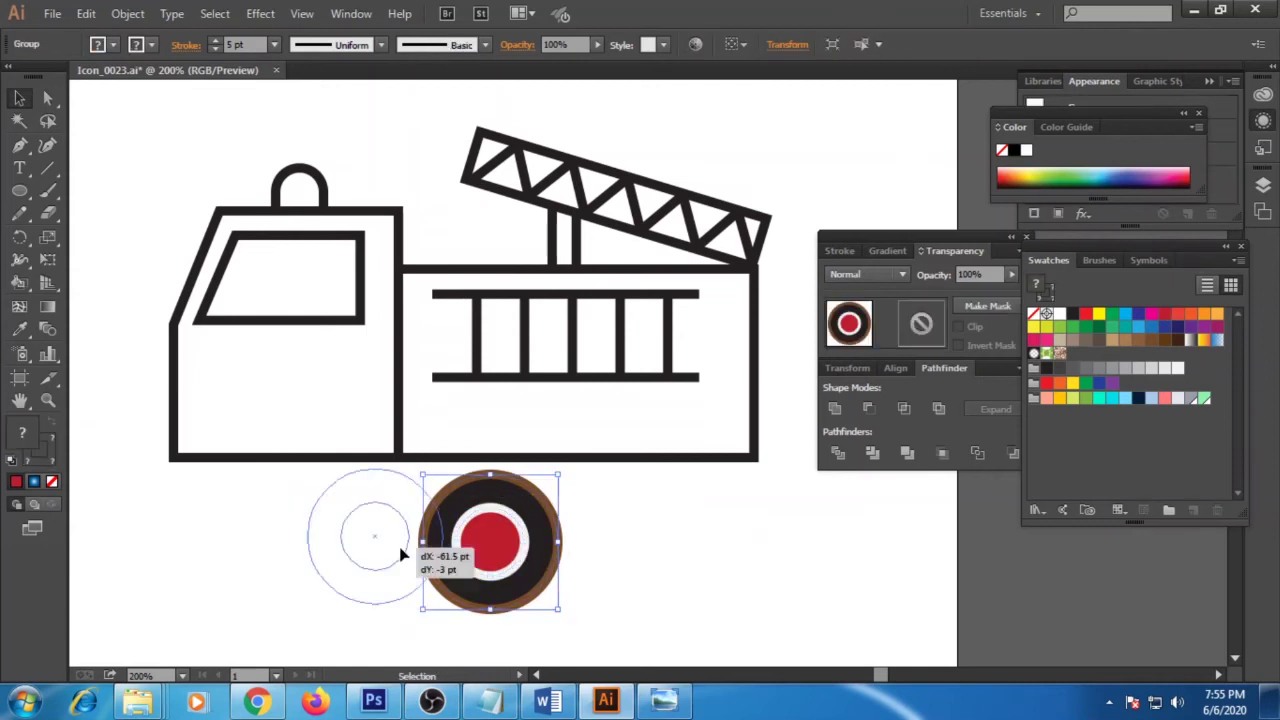
mouse_move(360, 520)
left_mouse_down()
mouse_move(345, 509)
mouse_move(770, 490)
left_mouse_up()
left_click(633, 518, "shift")
left_click_drag(625, 495, 587, 495)
left_click(793, 535)
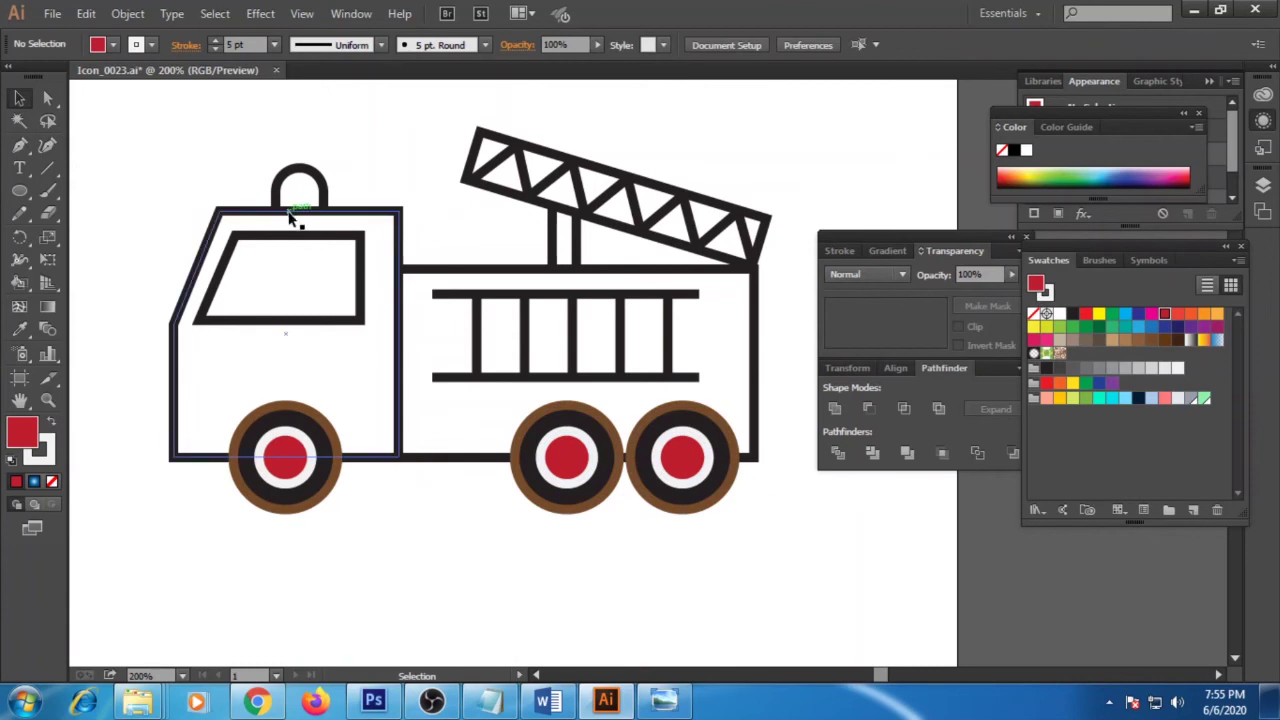
scroll(563, 560, "up", 1)
left_click_drag(134, 180, 788, 460)
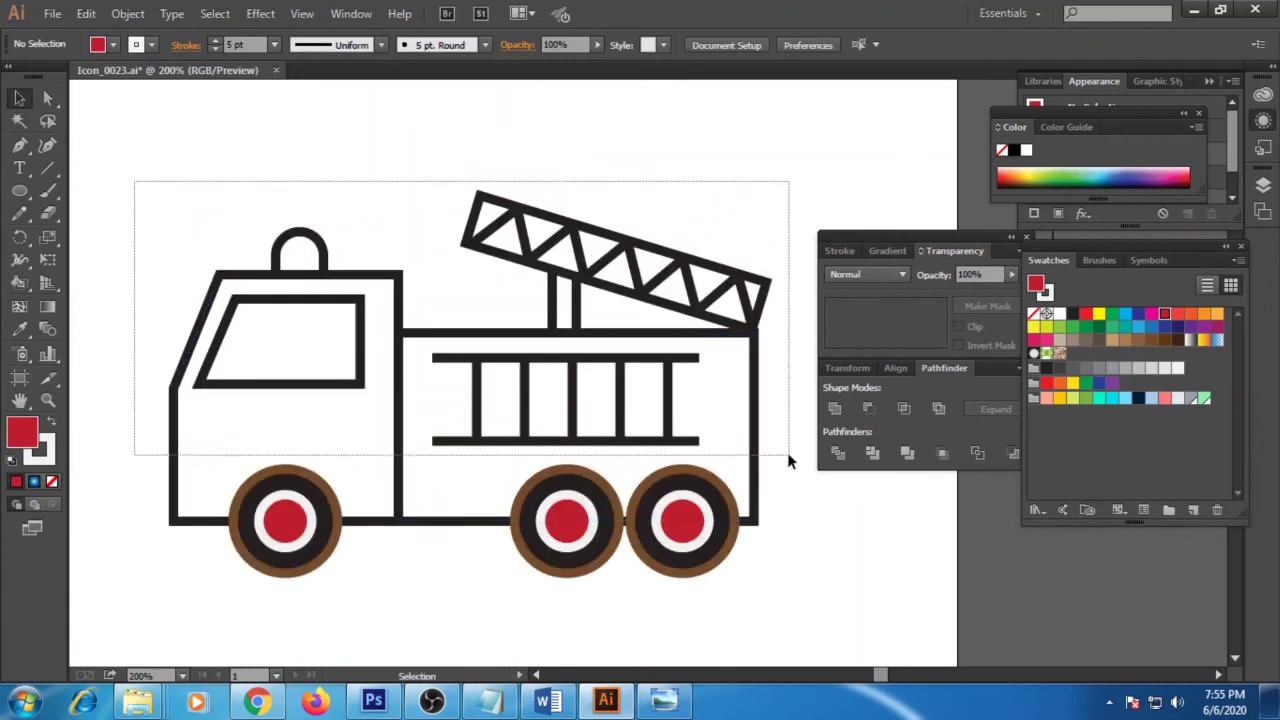
Step: Fill the cab red and give the body a matching adjusted red
left_click(398, 290)
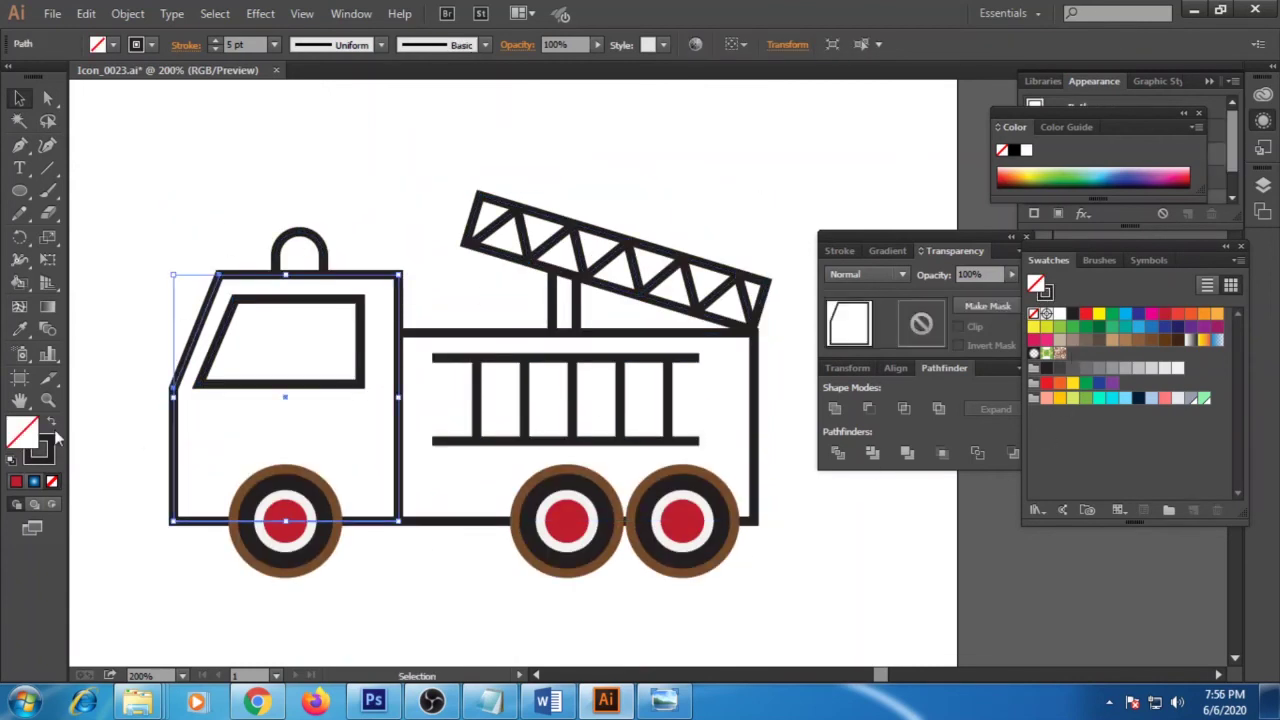
left_click(1086, 316)
left_click(451, 337)
left_click(632, 445)
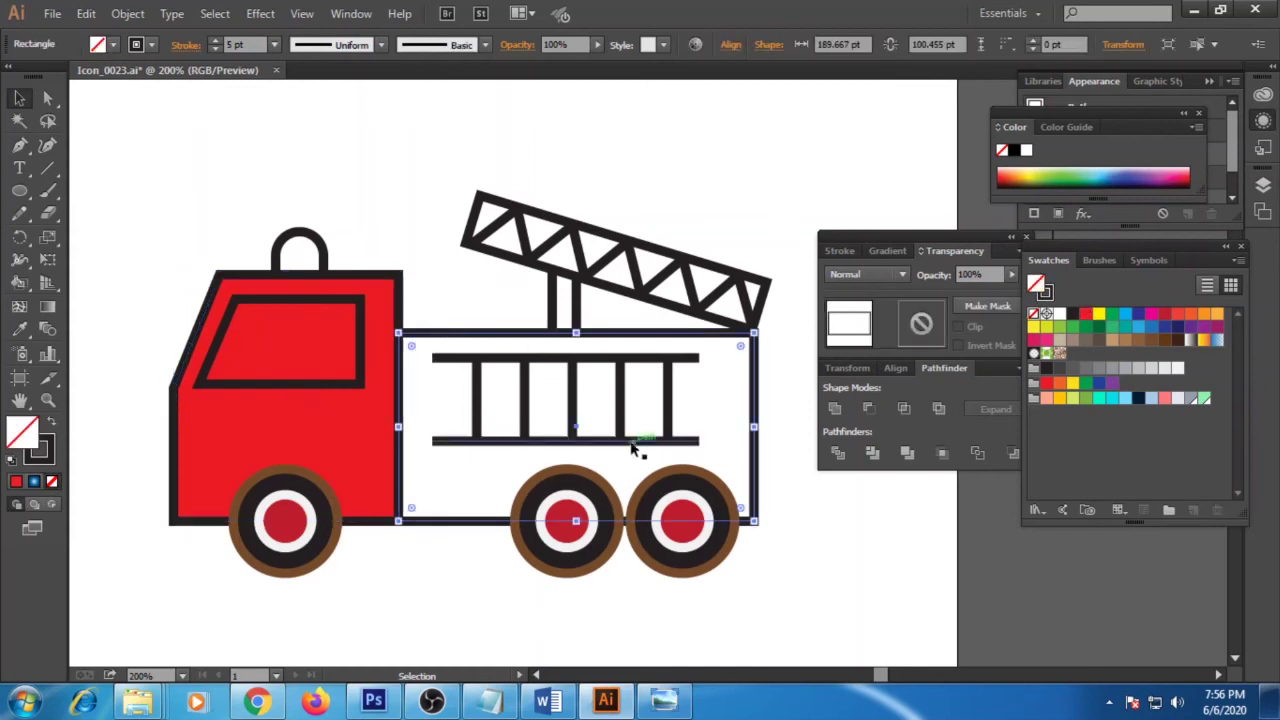
left_click(47, 352)
left_click(180, 437)
double_click(22, 435)
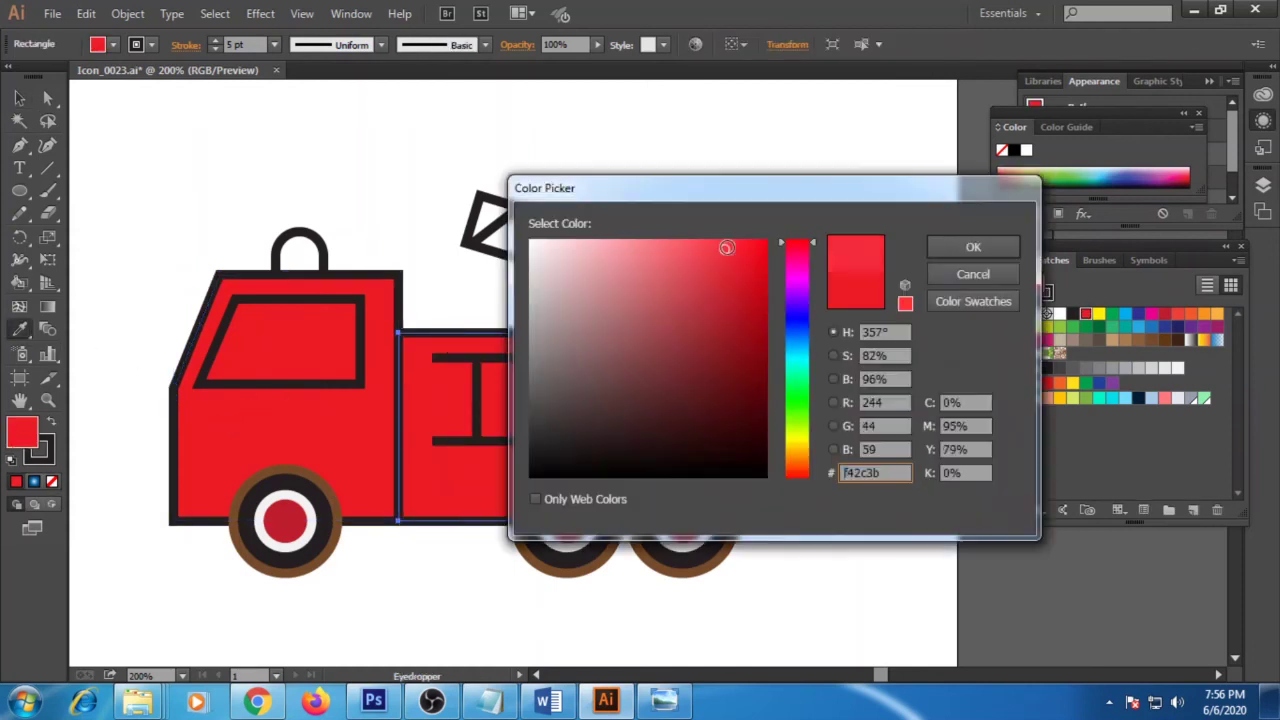
left_click(974, 249)
key("v")
left_click(330, 195)
Step: Fill the roof light yellow and the windshield light grey
left_click(300, 250)
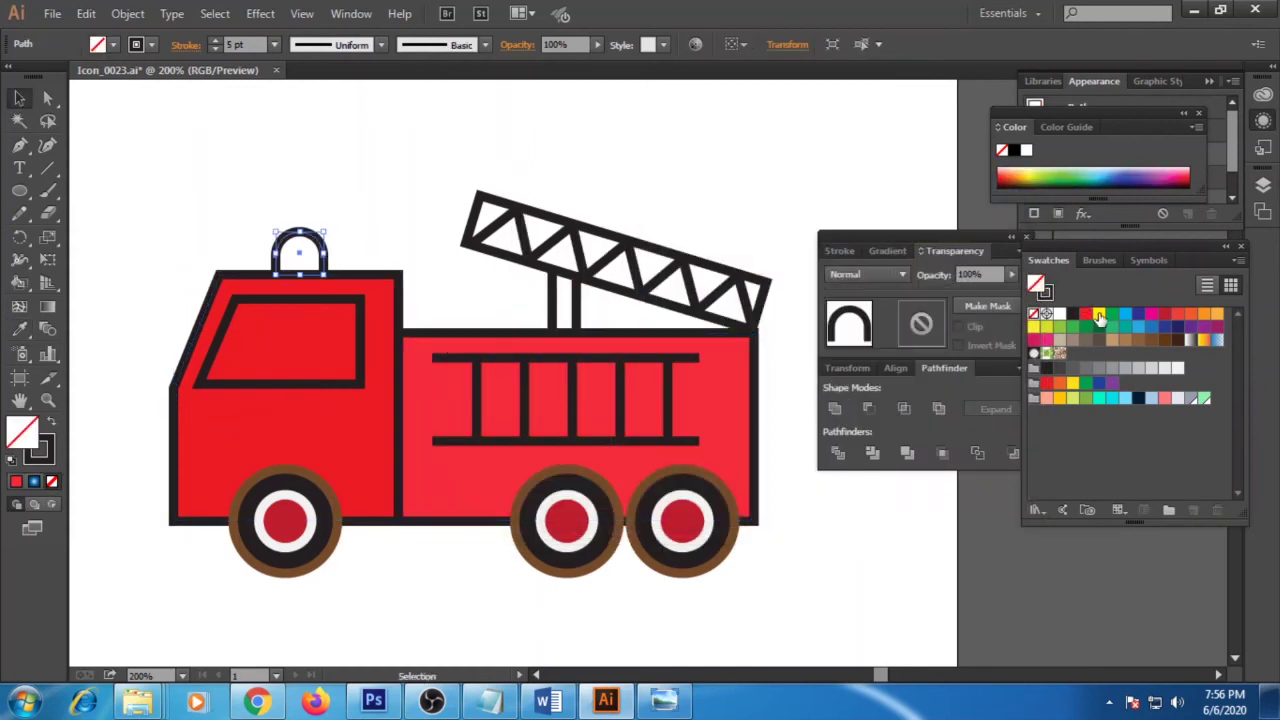
left_click(1098, 314)
left_click(280, 420)
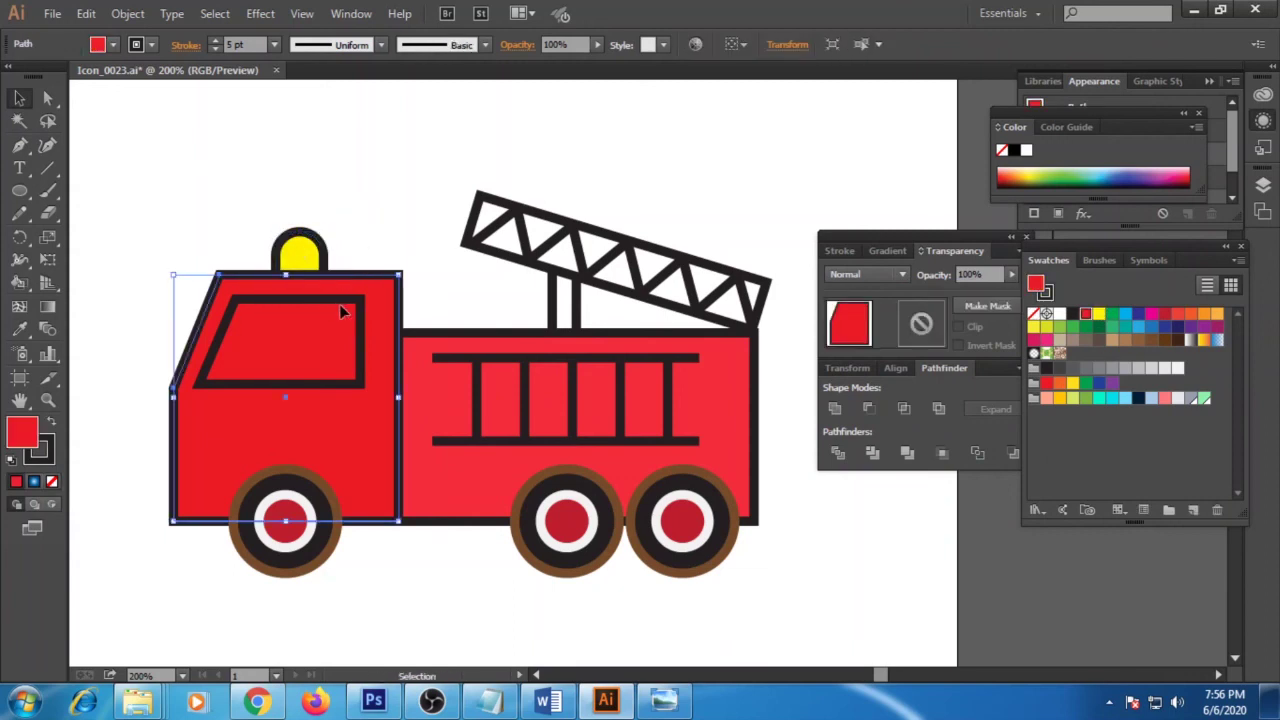
left_click(360, 340)
left_click(1179, 369)
left_click(935, 566)
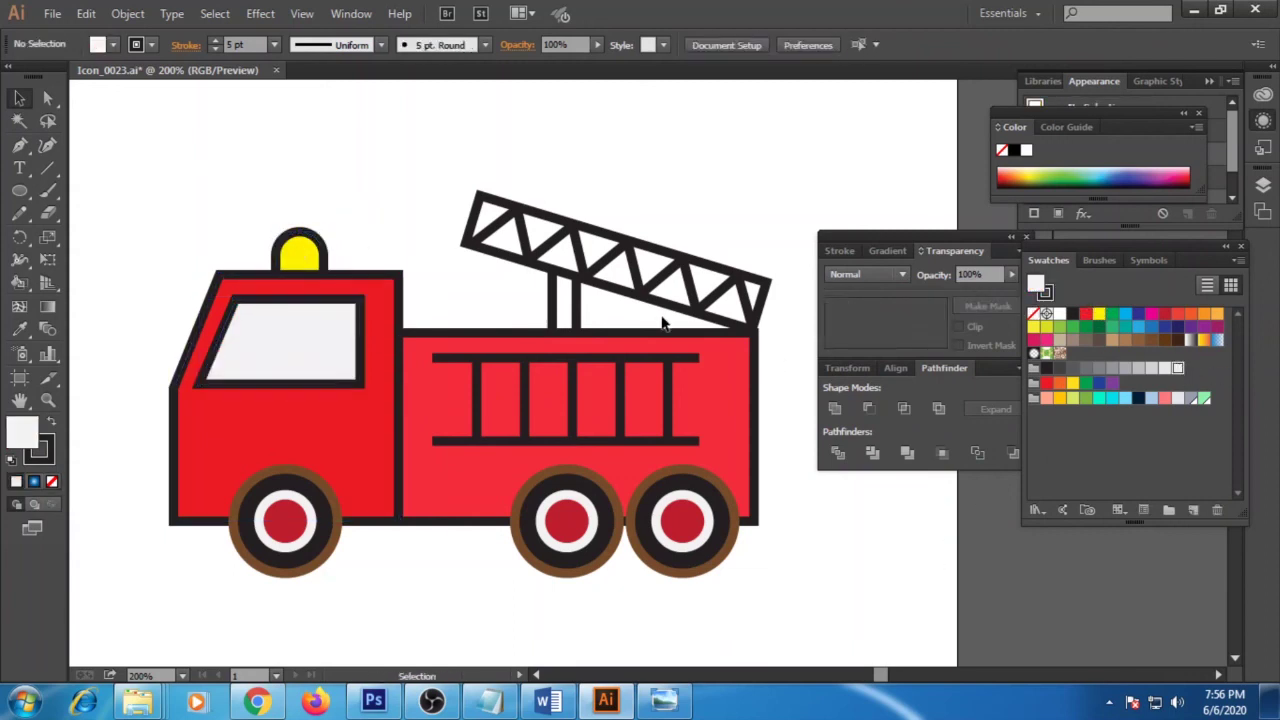
scroll(205, 283, "up", 1)
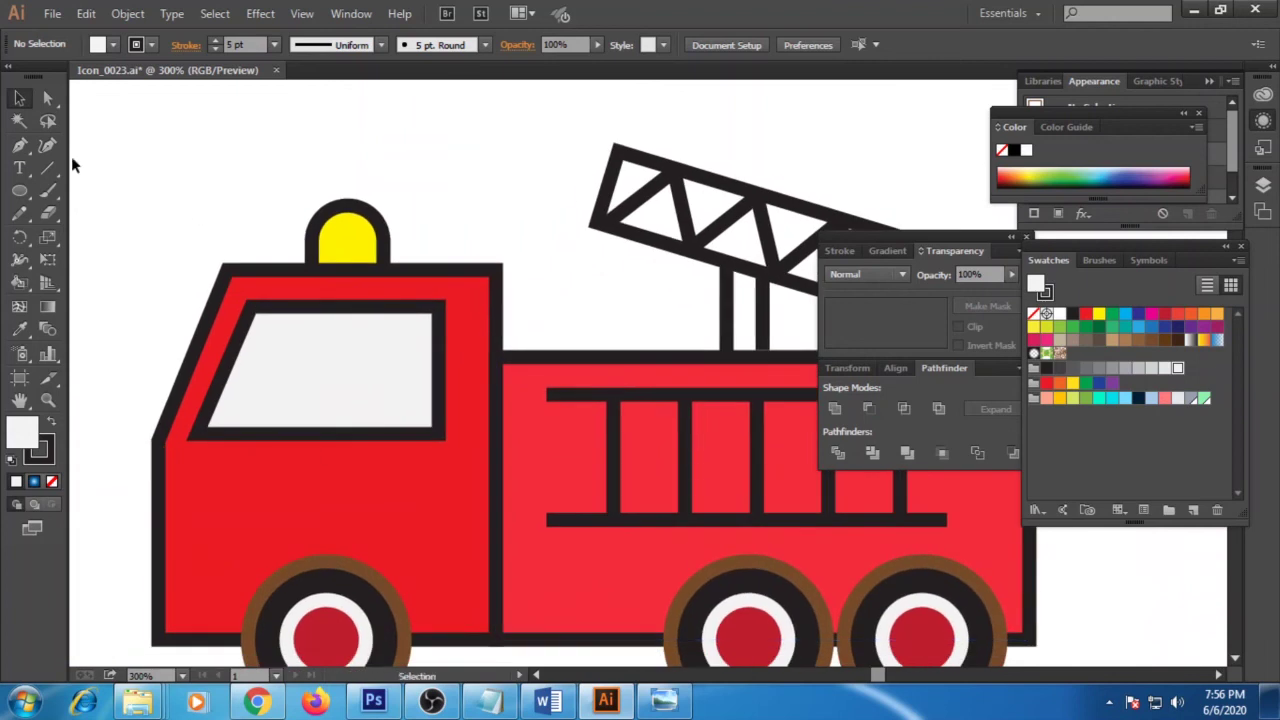
left_click(339, 168)
Step: Draw a vertical round-capped ray and raise it above the roof light
left_click(19, 98)
left_click(358, 178)
left_click_drag(276, 143, 362, 192)
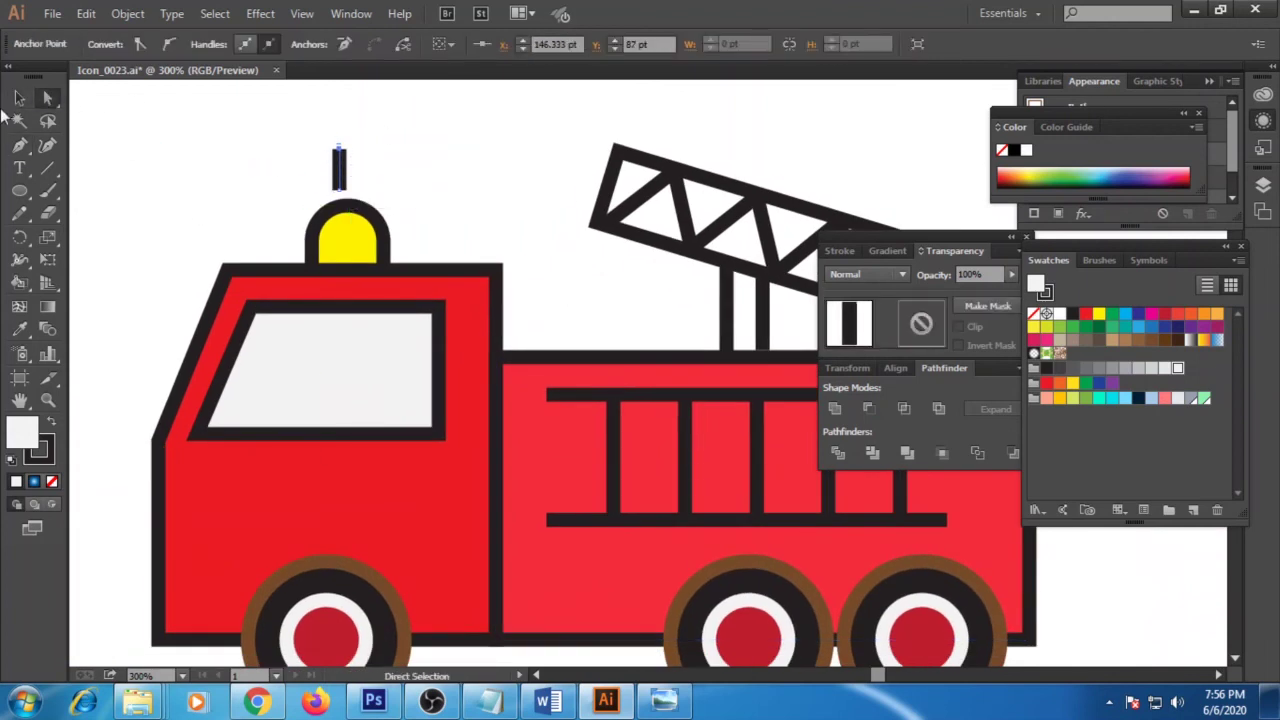
left_click(19, 98)
left_click(340, 168)
left_click(186, 44)
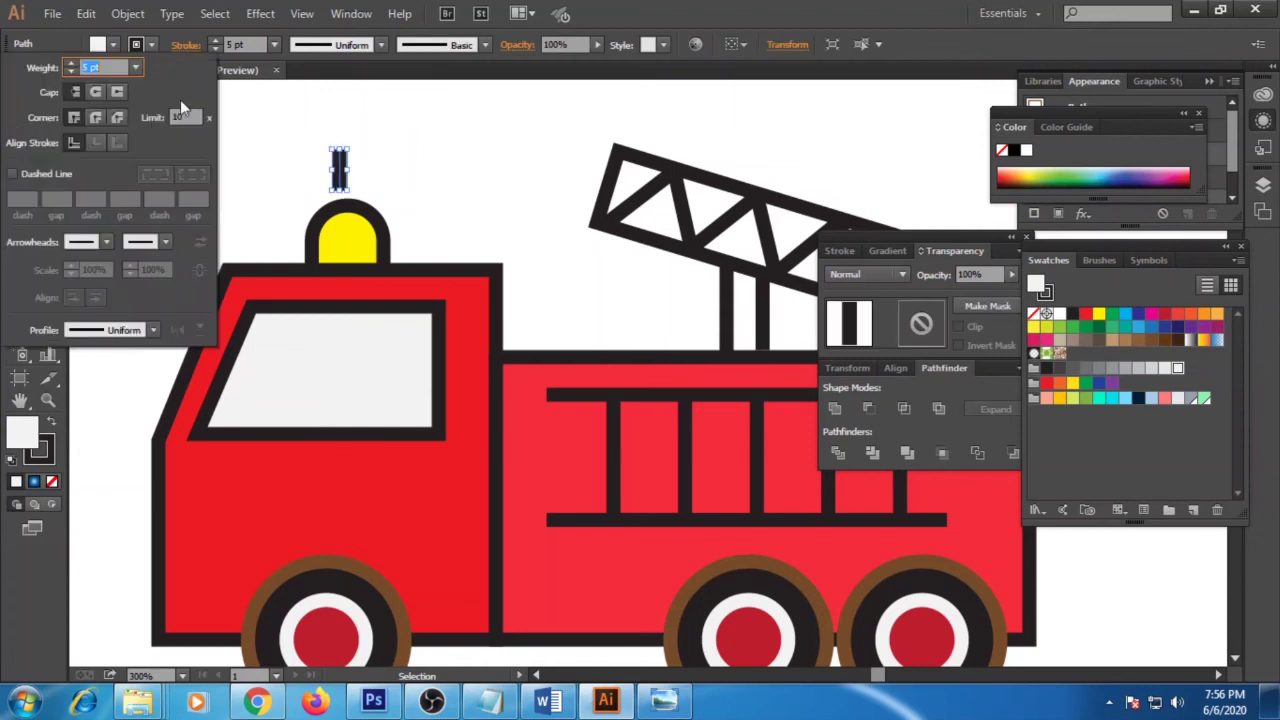
left_click(347, 180)
left_click_drag(353, 163, 404, 193)
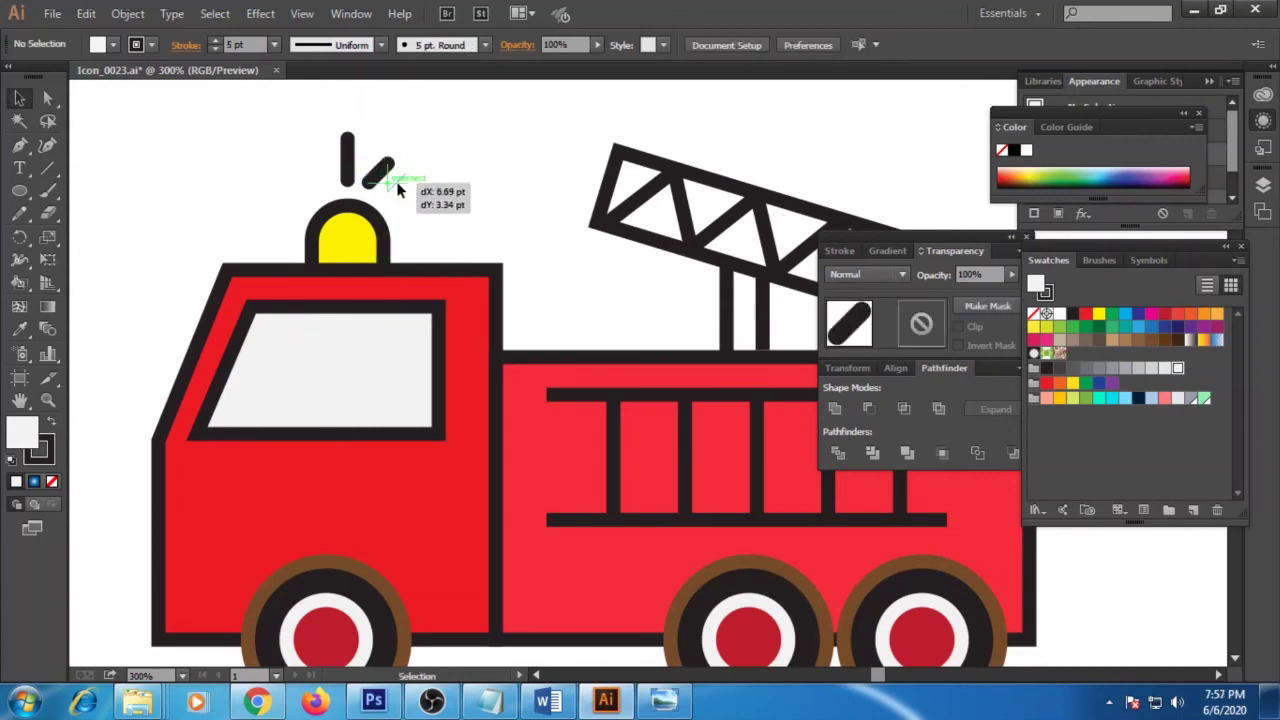
Step: Place a diagonal ray on the light's right and reflect a copy to its left
left_click(406, 198)
right_click(400, 185)
mouse_move(462, 433)
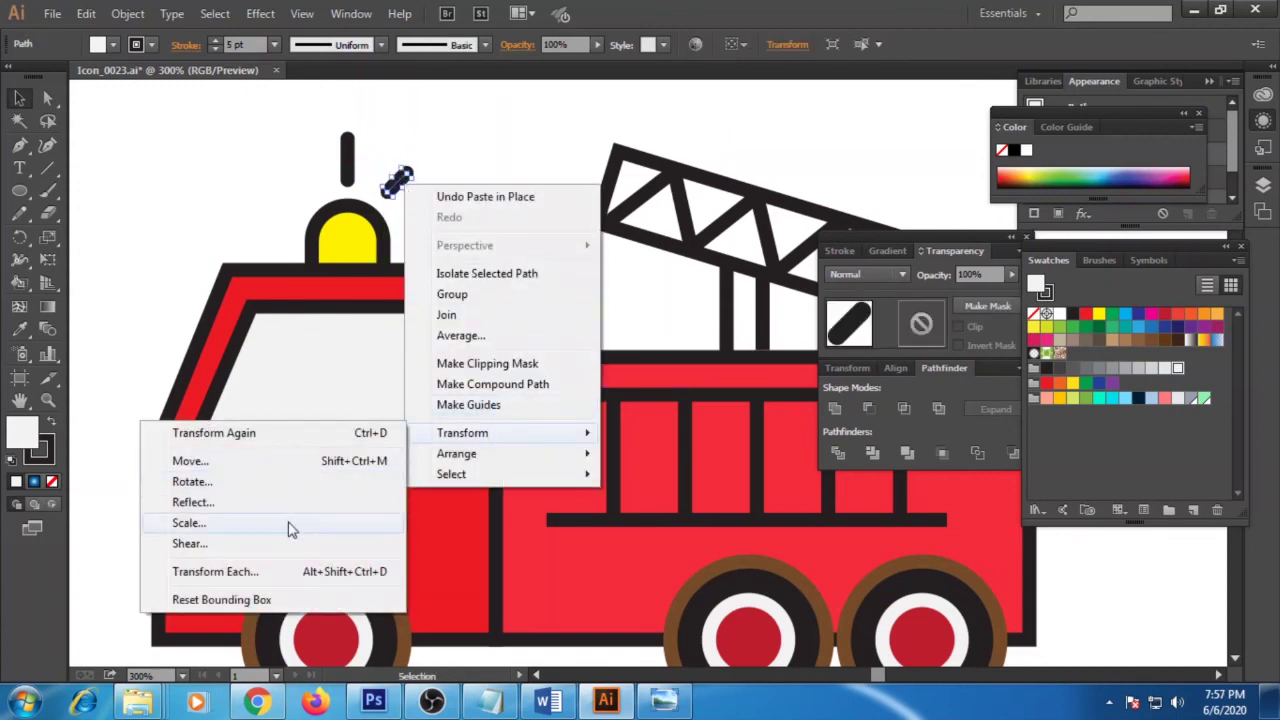
left_click(270, 503)
left_click(621, 470)
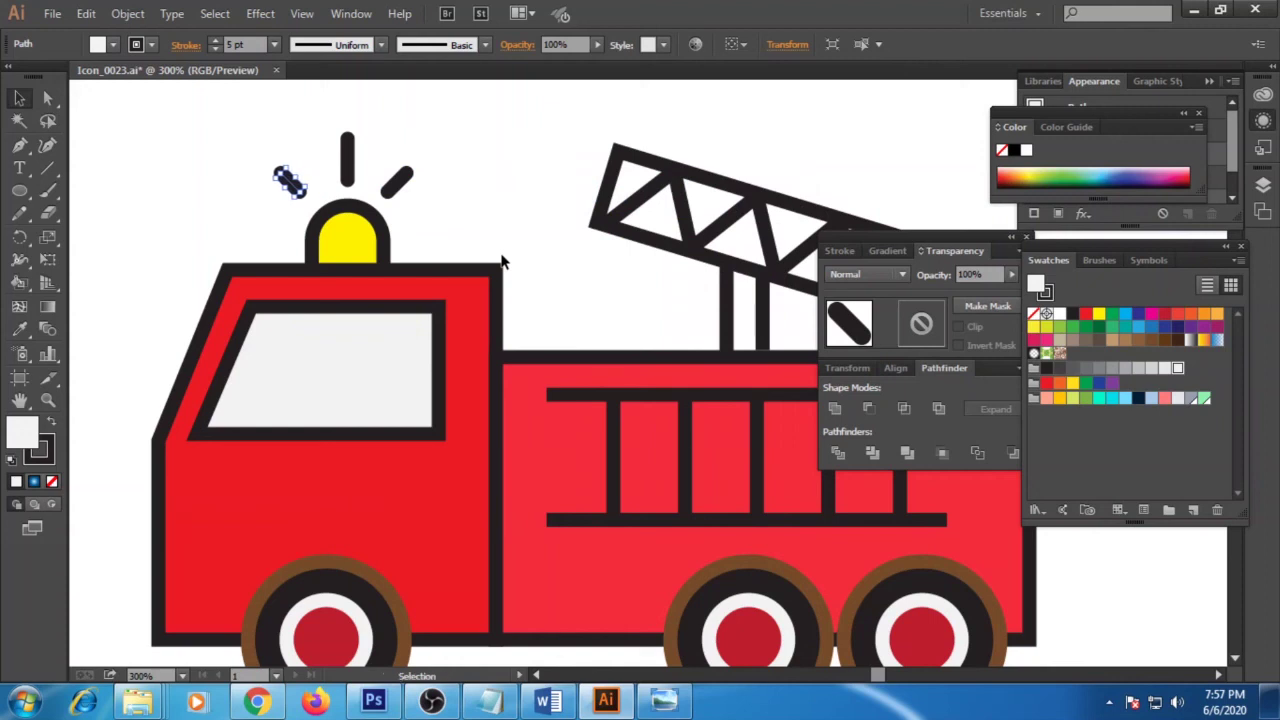
left_click(487, 254)
key("ctrl+minus")
key("ctrl+minus")
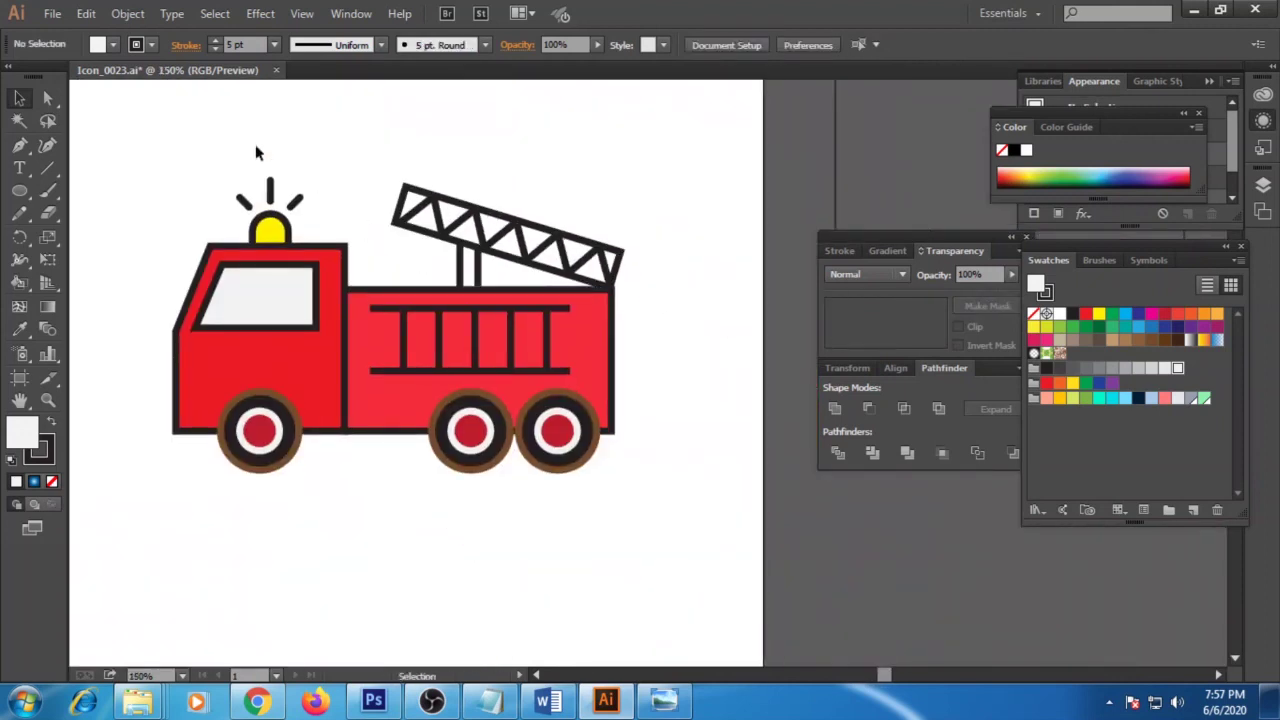
left_click_drag(147, 148, 666, 526)
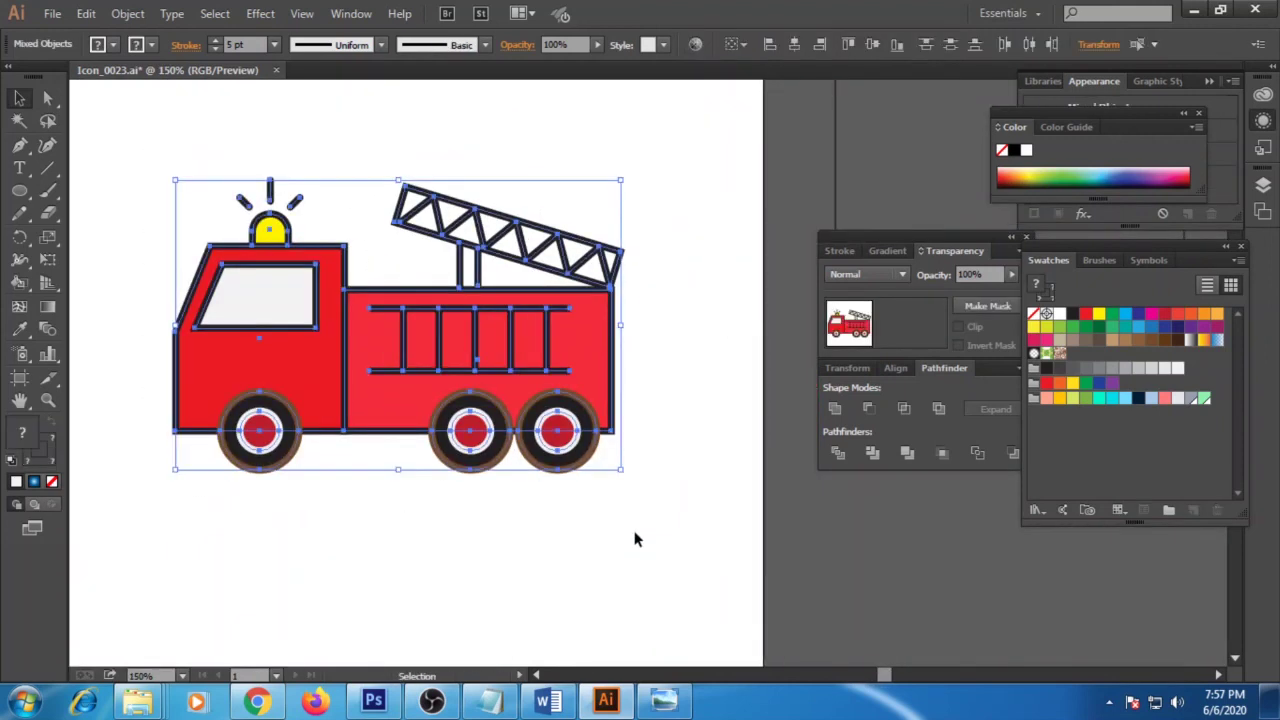
left_click(461, 484)
left_click(268, 440)
left_click(600, 553)
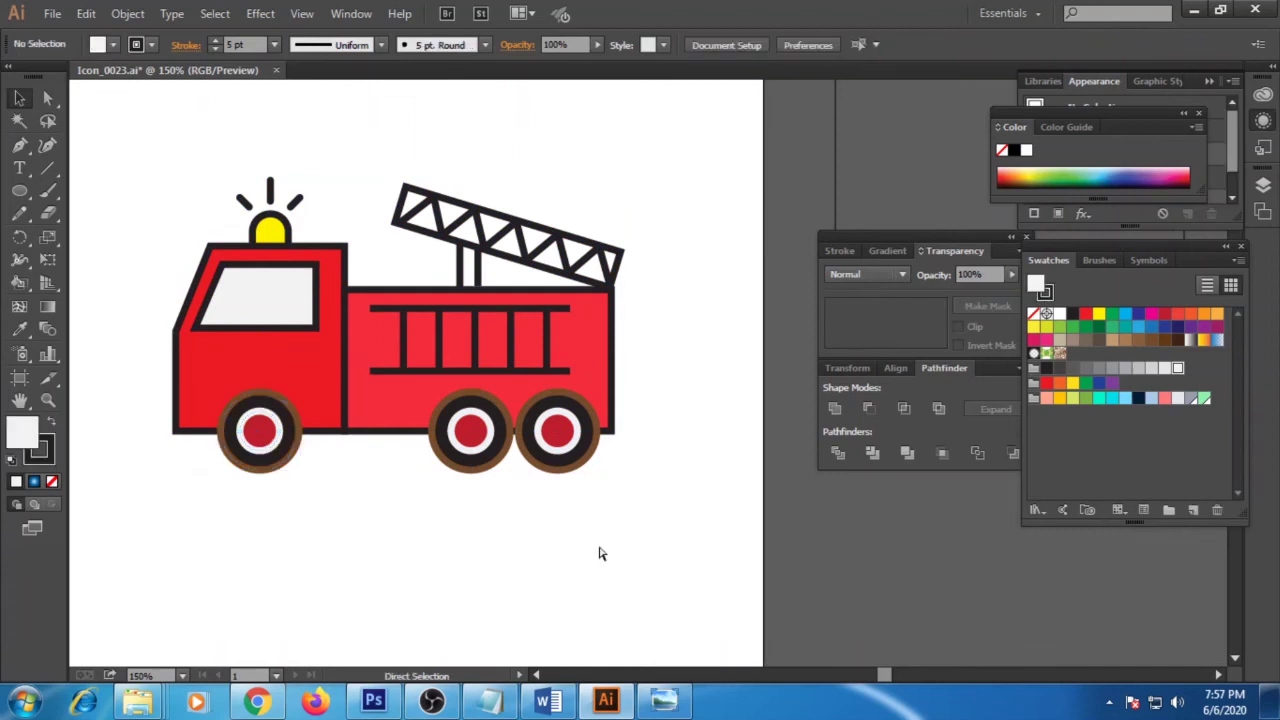
left_click_drag(674, 526, 223, 228)
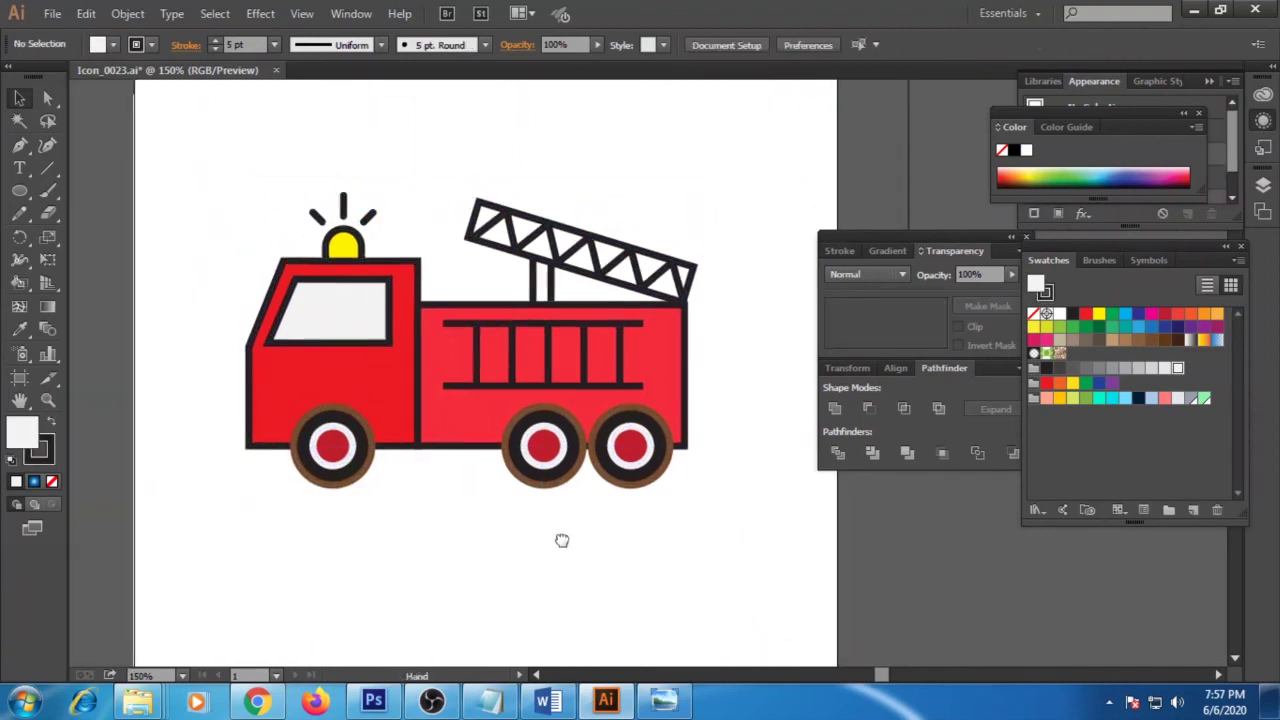